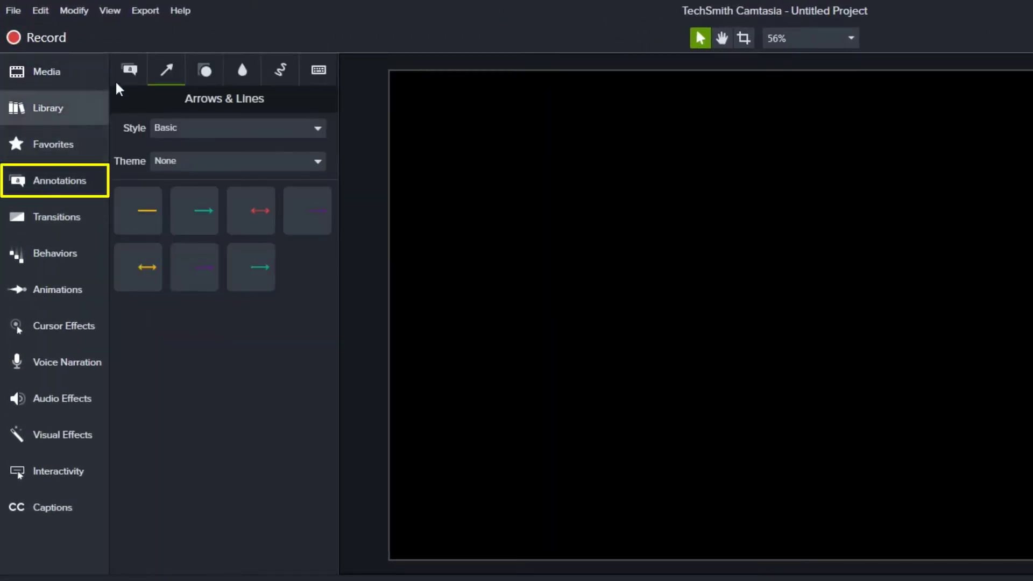
Step: Add the white rectangle from the Bold shape style to the centre of the canvas
left_click(205, 72)
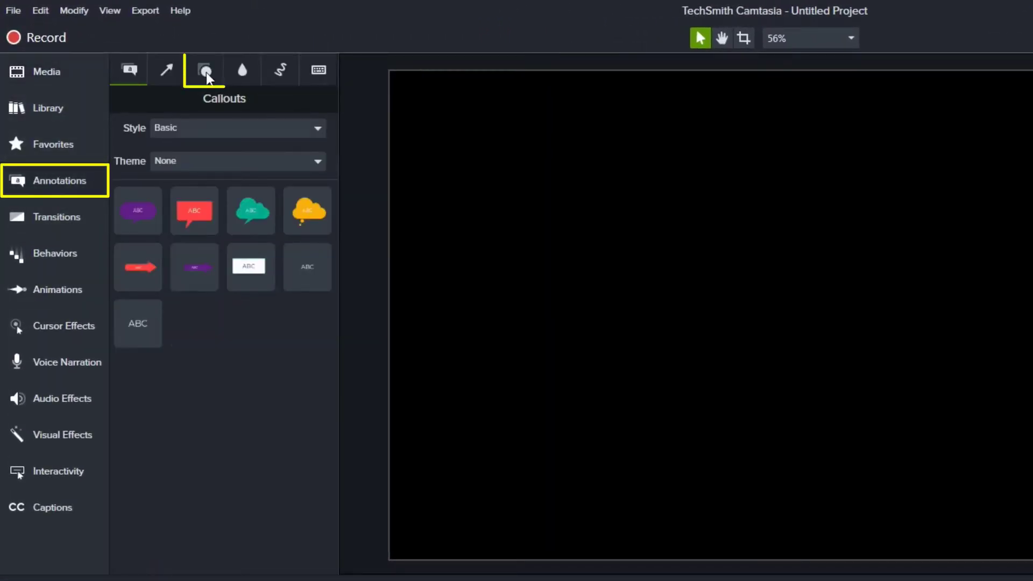
left_click(208, 127)
left_click(192, 203)
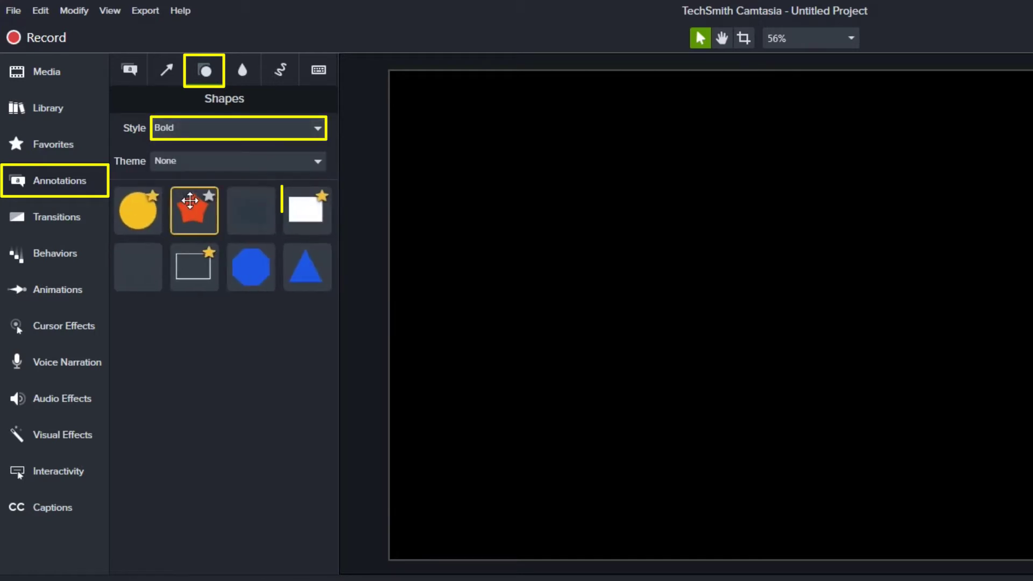
left_click_drag(301, 207, 828, 318)
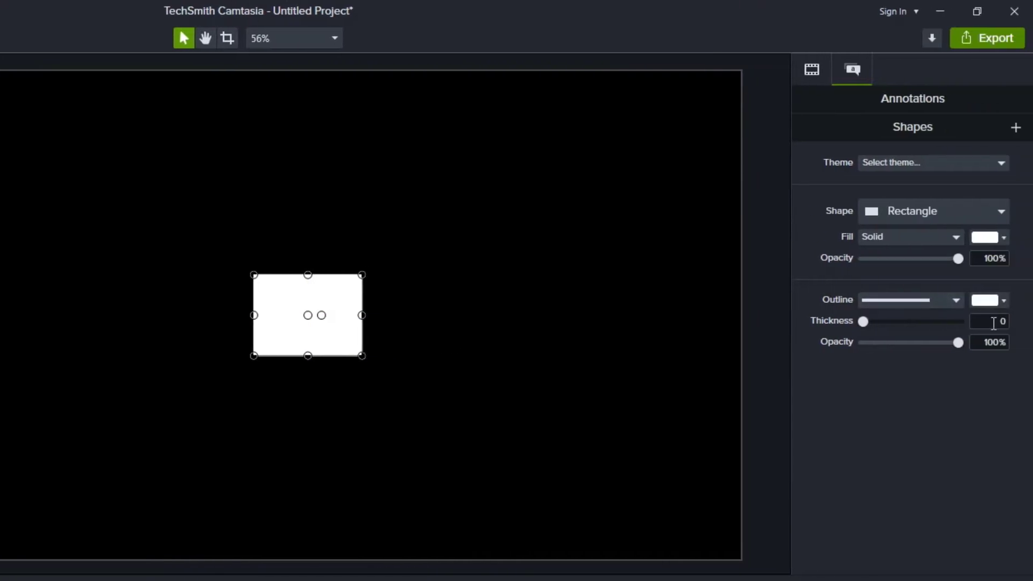
Step: Resize the rectangle to width 2100 and height 1300
left_click(810, 74)
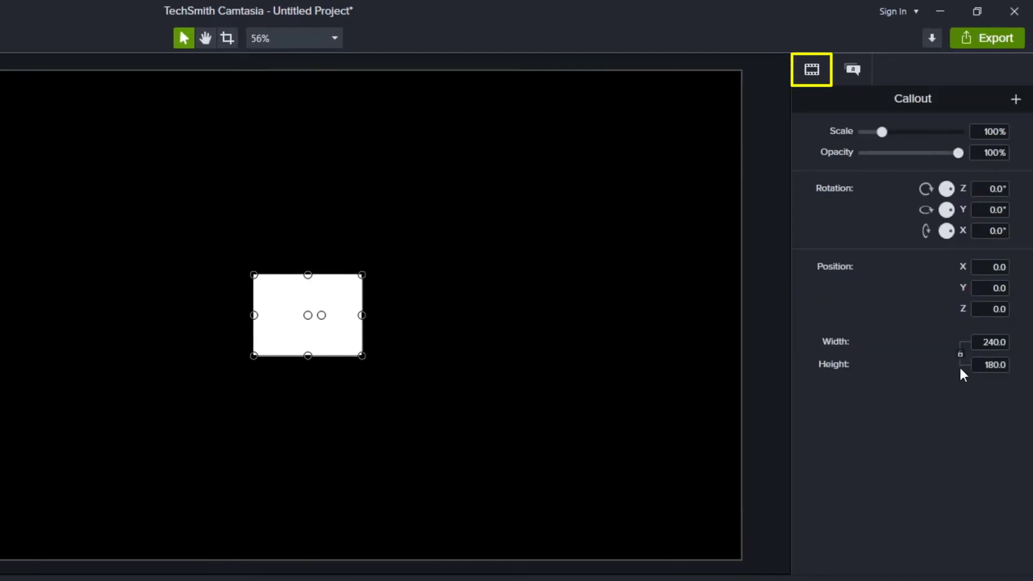
double_click(978, 345)
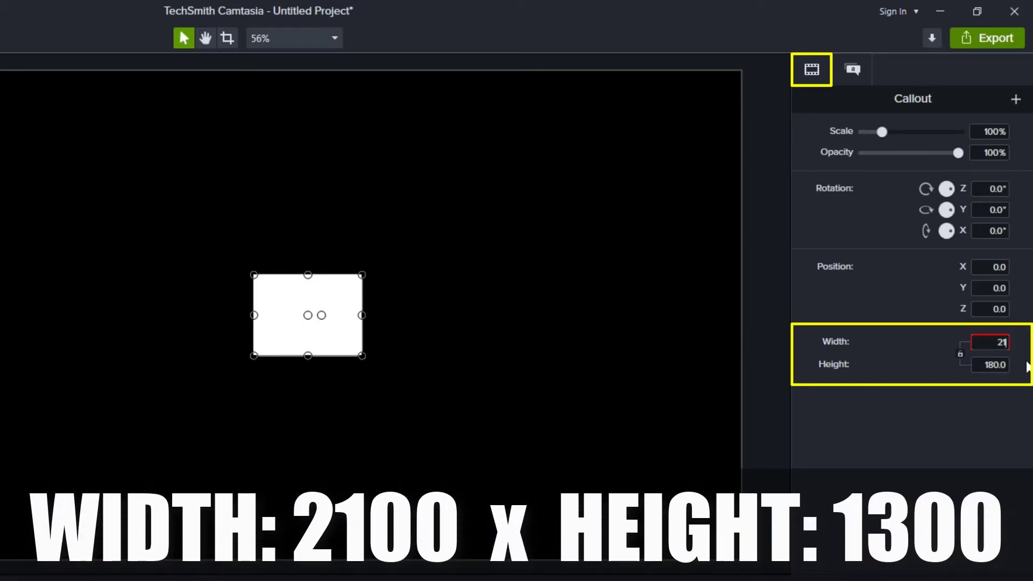
type("2,100")
key("Tab")
type("1")
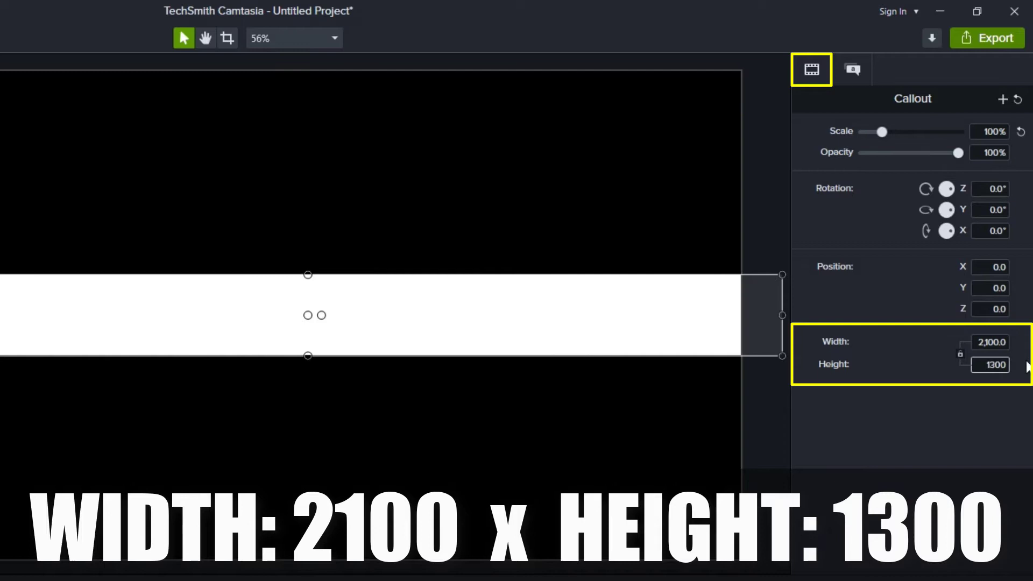
key("Return")
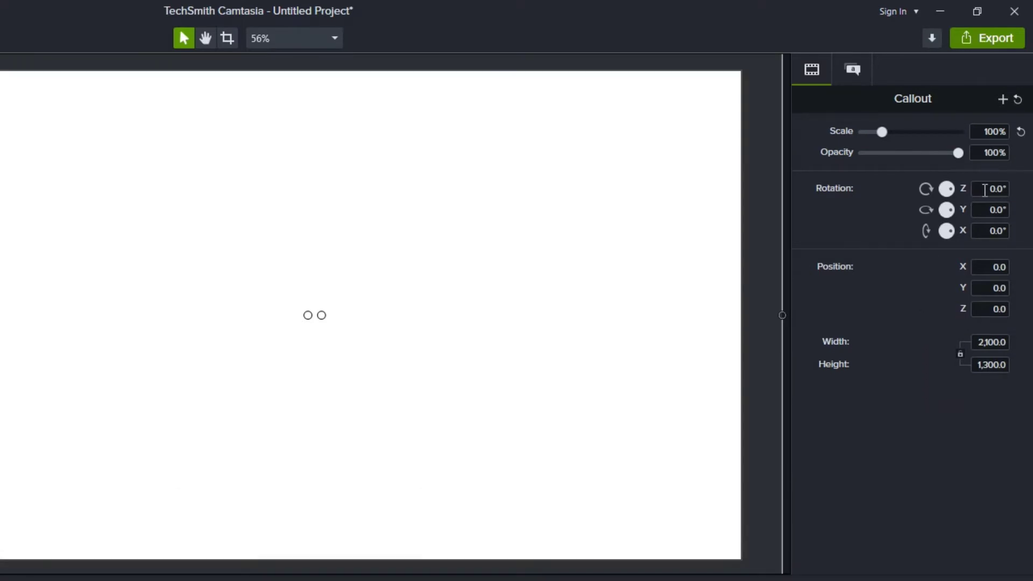
Step: Tilt the rectangle by setting Rotation Z to -5 degrees
left_click(982, 189)
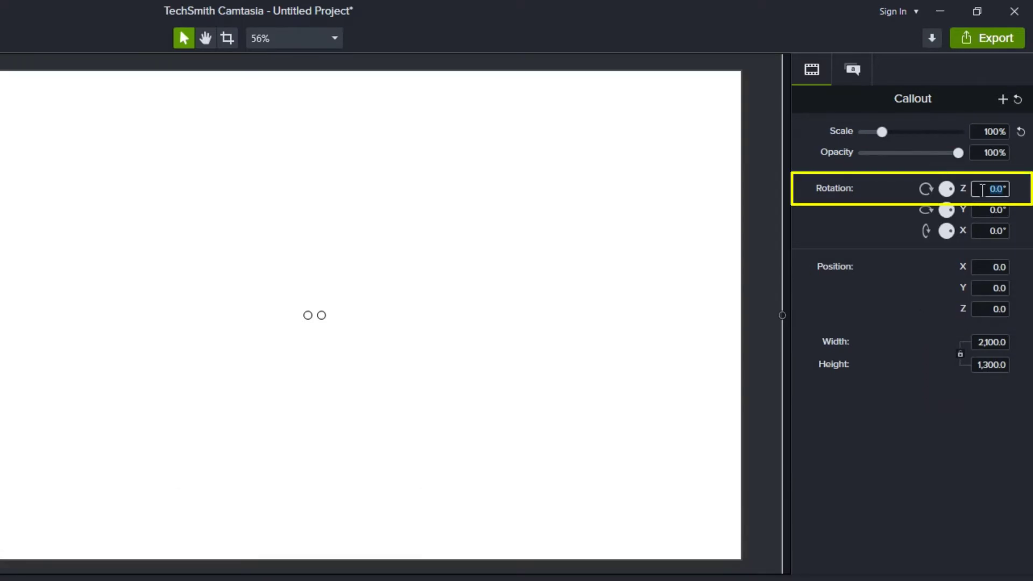
type("-5")
key("Return")
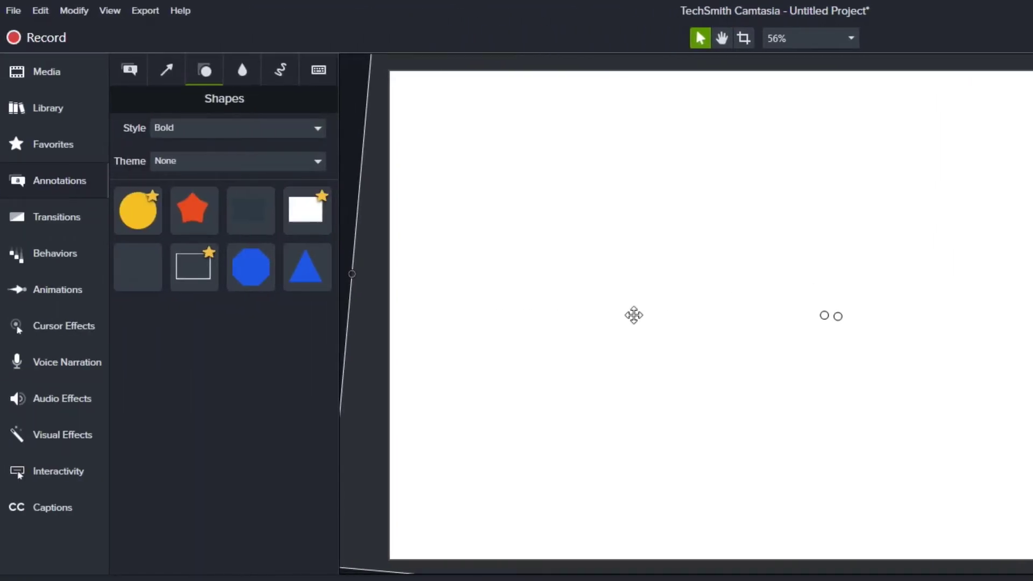
Step: Apply the Drop Shadow visual effect to the rectangle
left_click(53, 449)
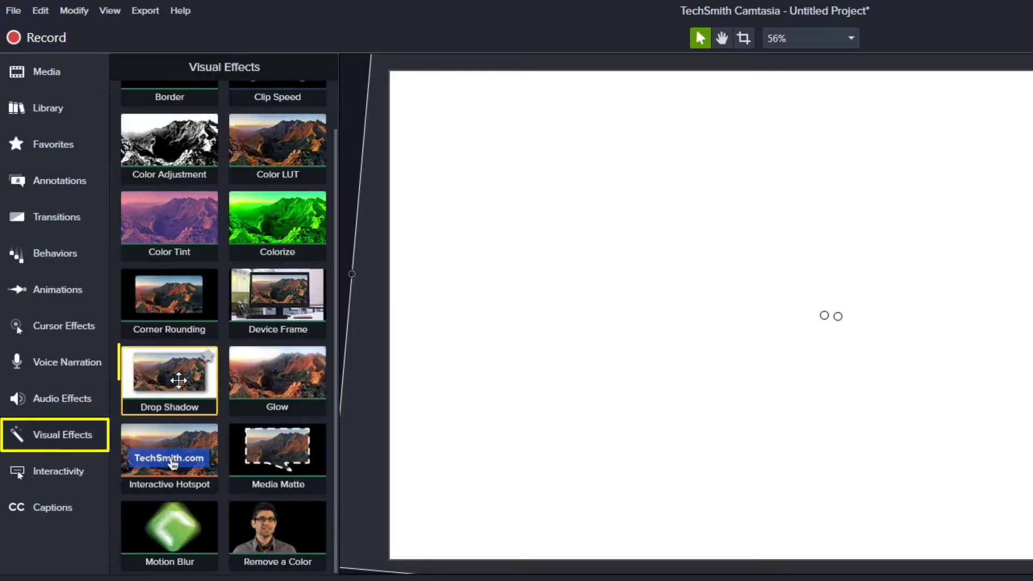
left_click_drag(169, 377, 666, 358)
left_click_drag(261, 350, 261, 350)
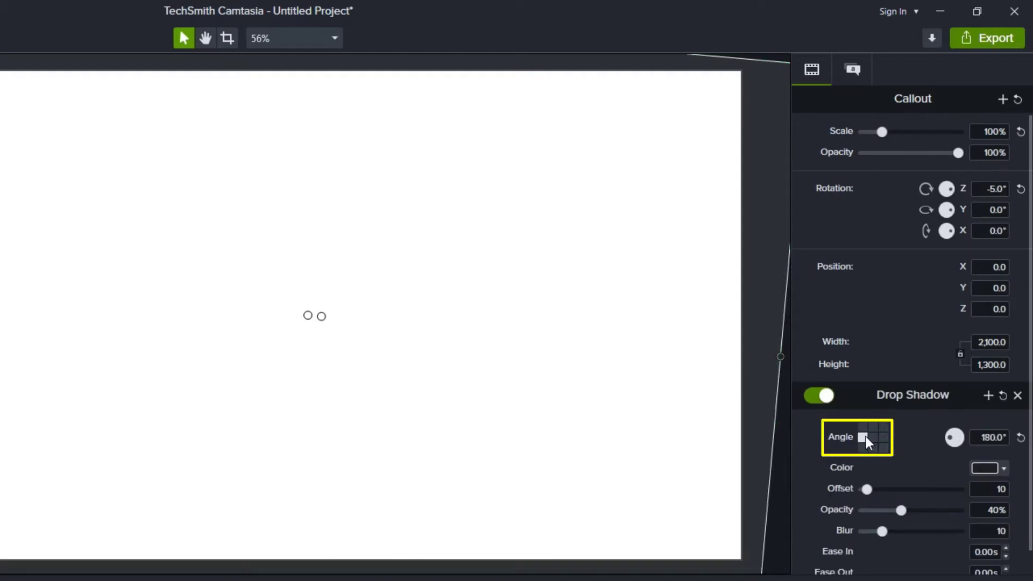
Step: Set the drop shadow to offset 20, opacity 50% and blur 18
left_click(990, 488)
type("20")
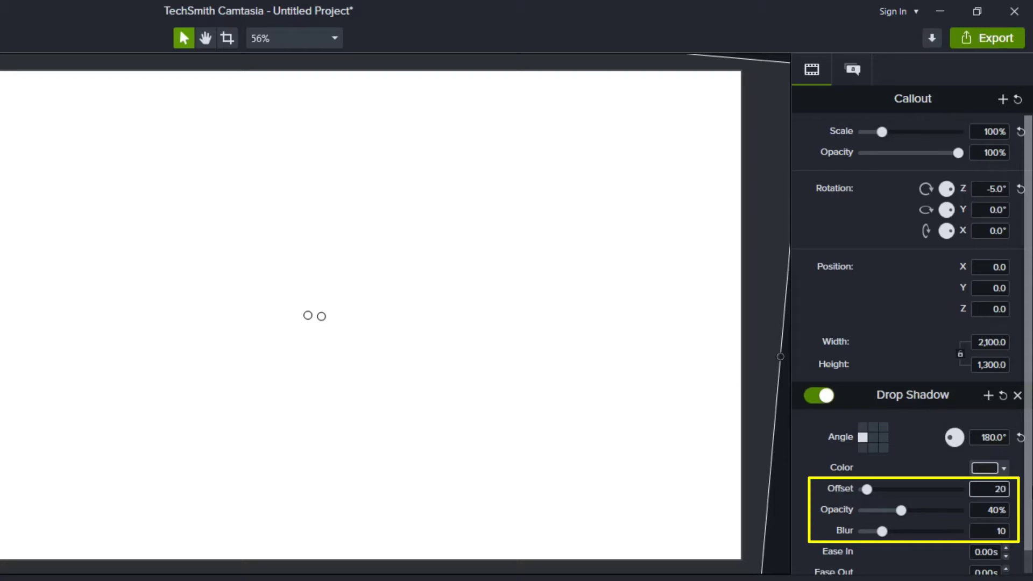
key("Tab")
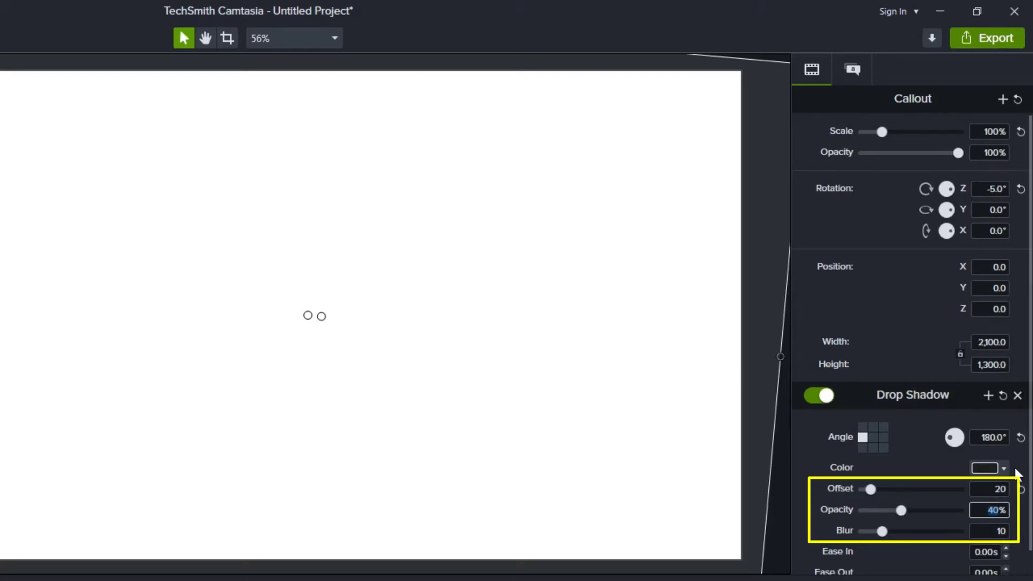
key("Tab")
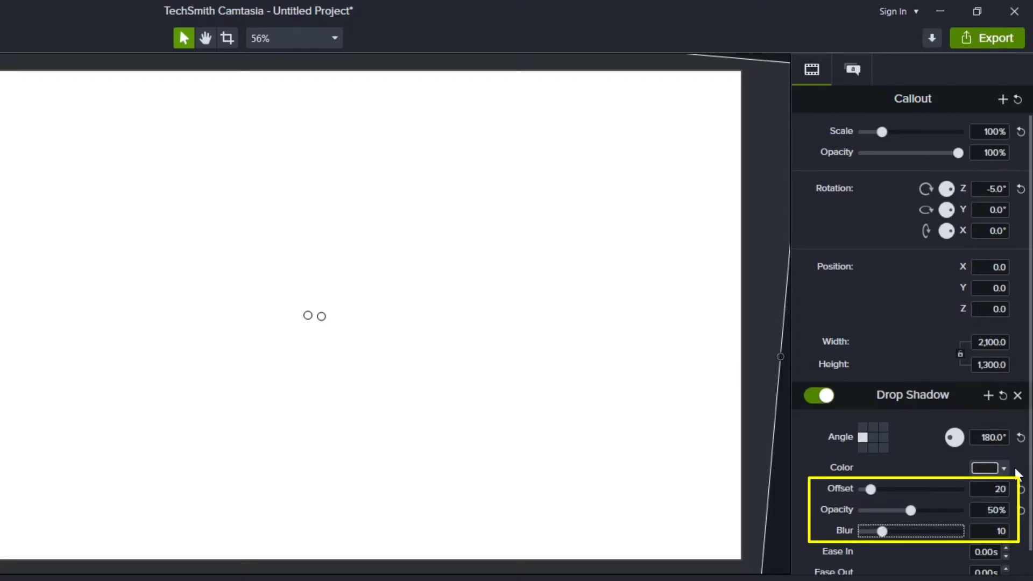
key("Tab")
type("18")
key("Tab")
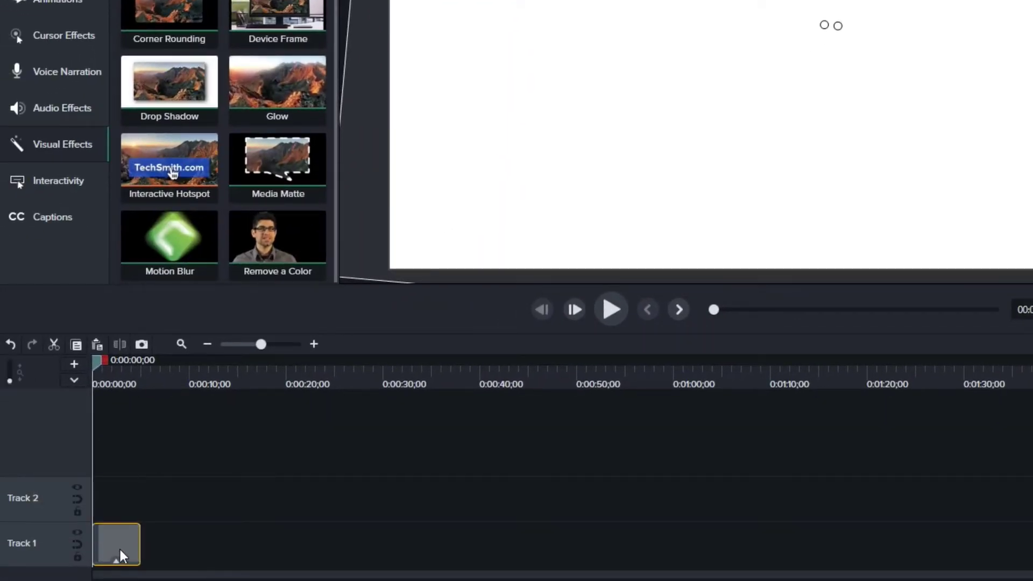
Step: Copy and paste the rectangle clip, and set the copy's Rotation Z to 5 degrees
key("ctrl+c")
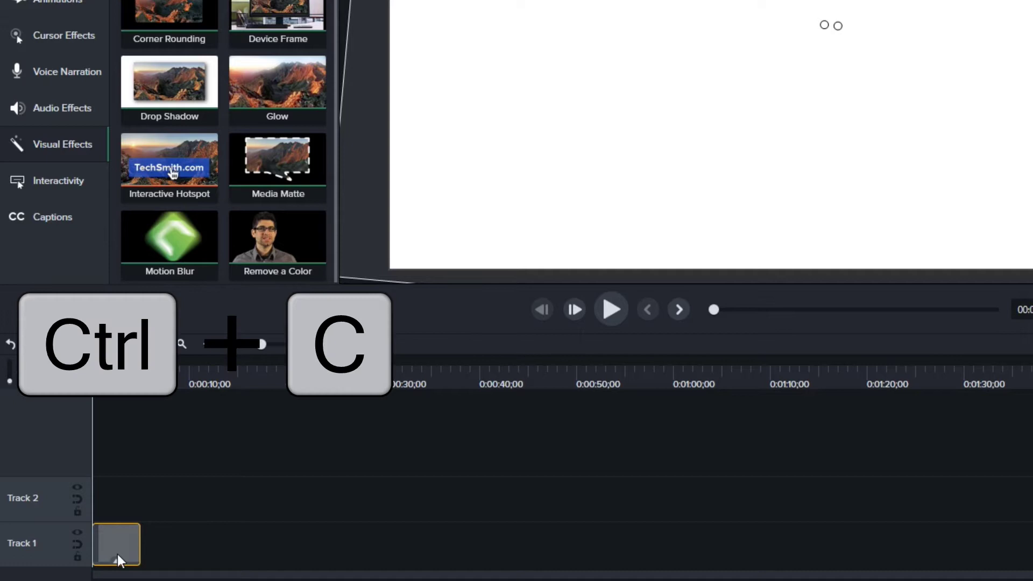
key("ctrl+v")
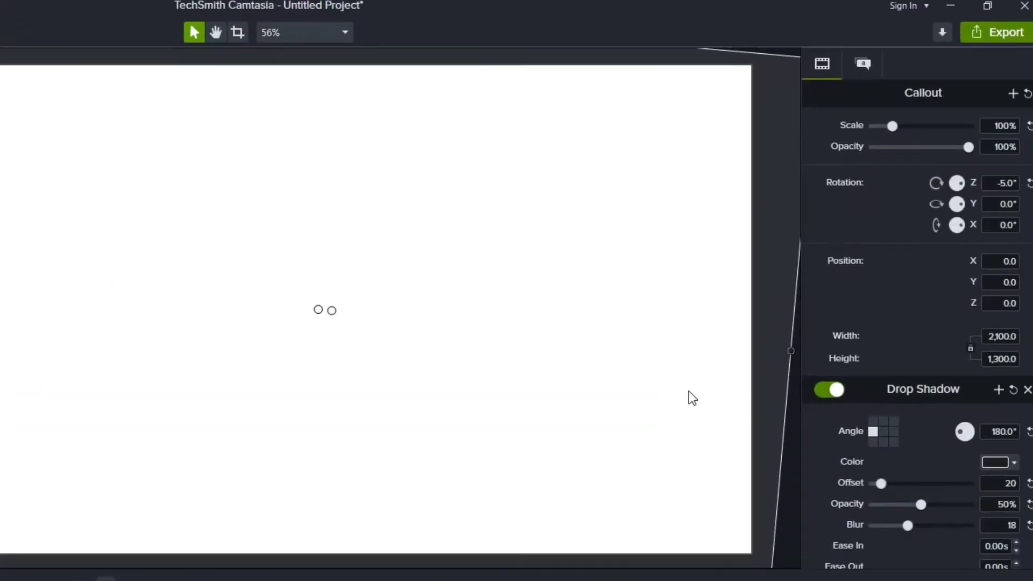
left_click(983, 189)
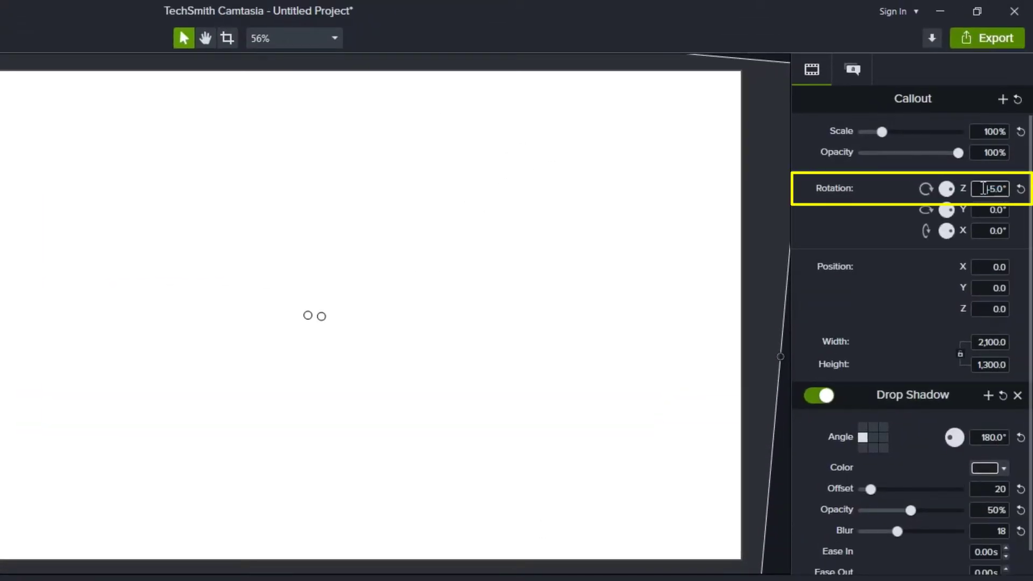
key("Return")
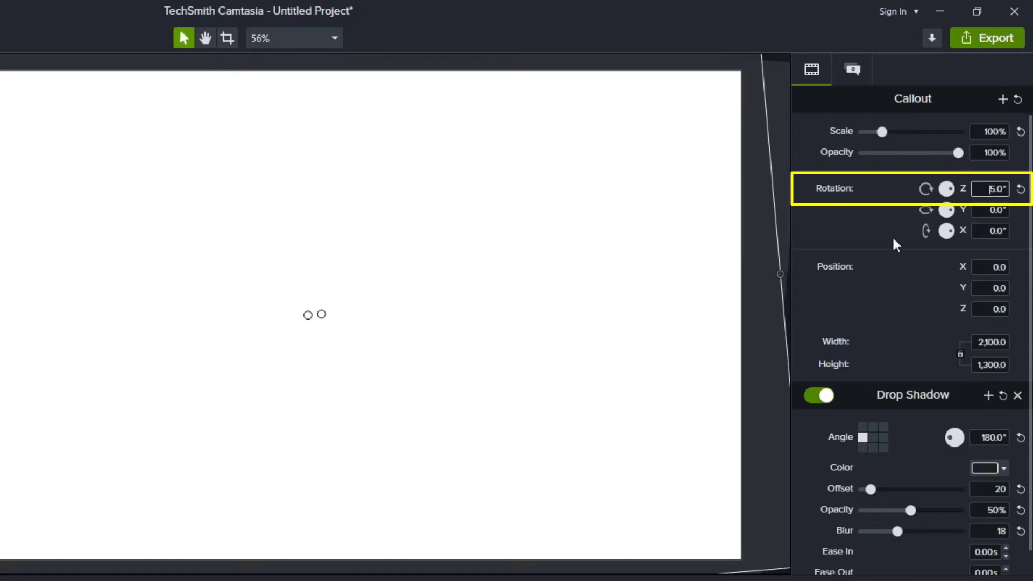
Step: Fill the Track 1 rectangle light green
scroll(312, 308, "down", 2)
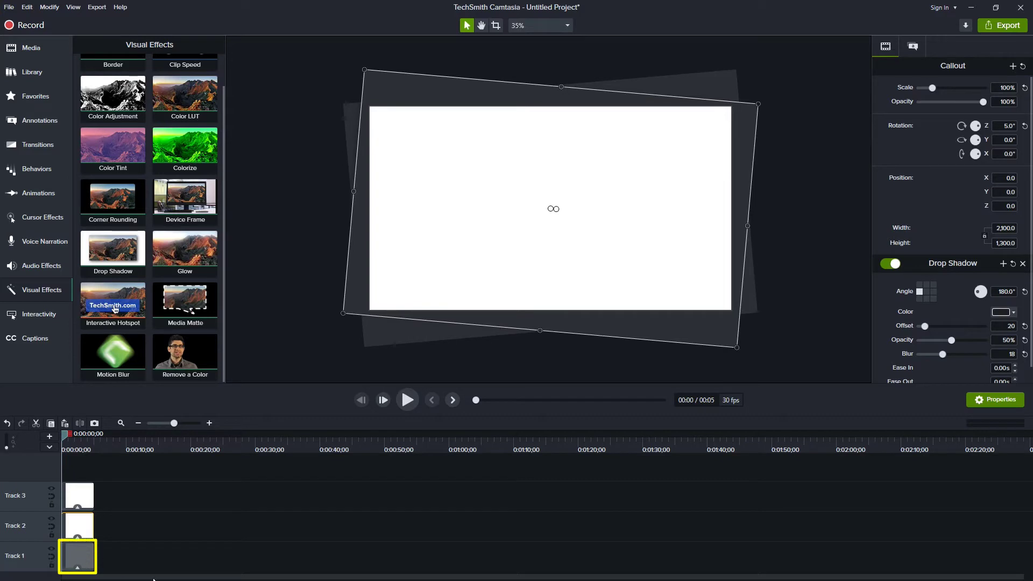
left_click(913, 47)
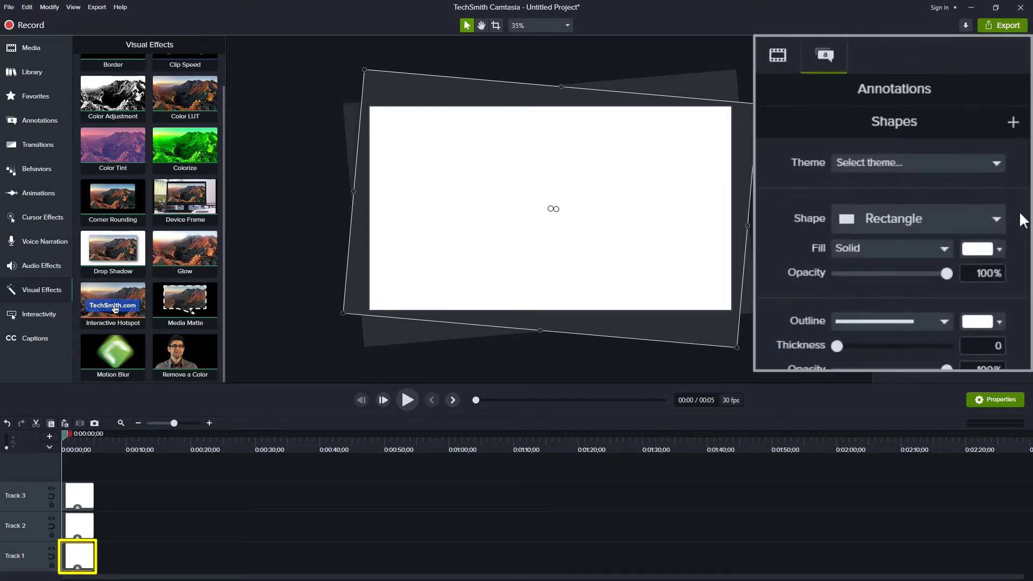
left_click(1000, 248)
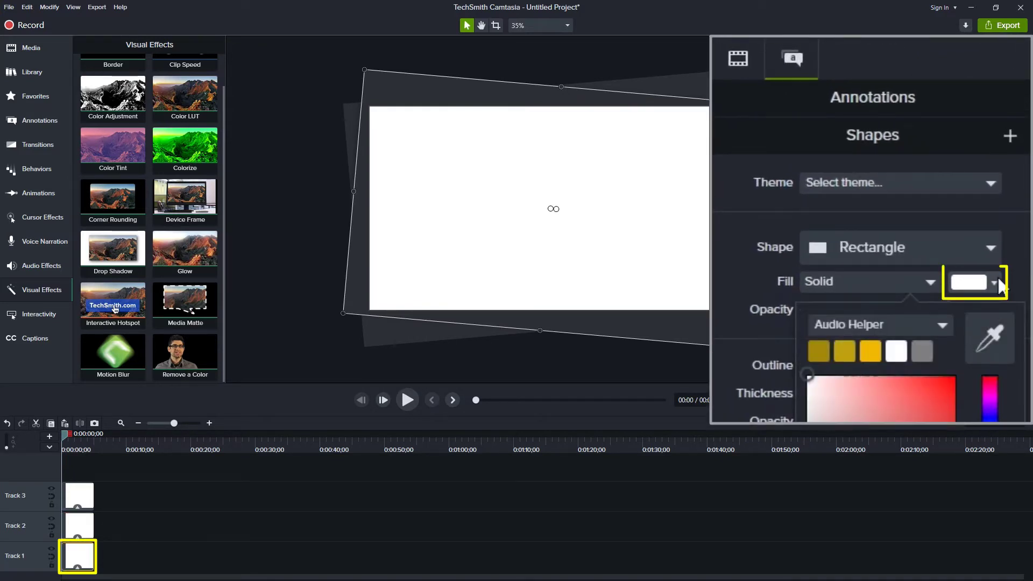
left_click(927, 326)
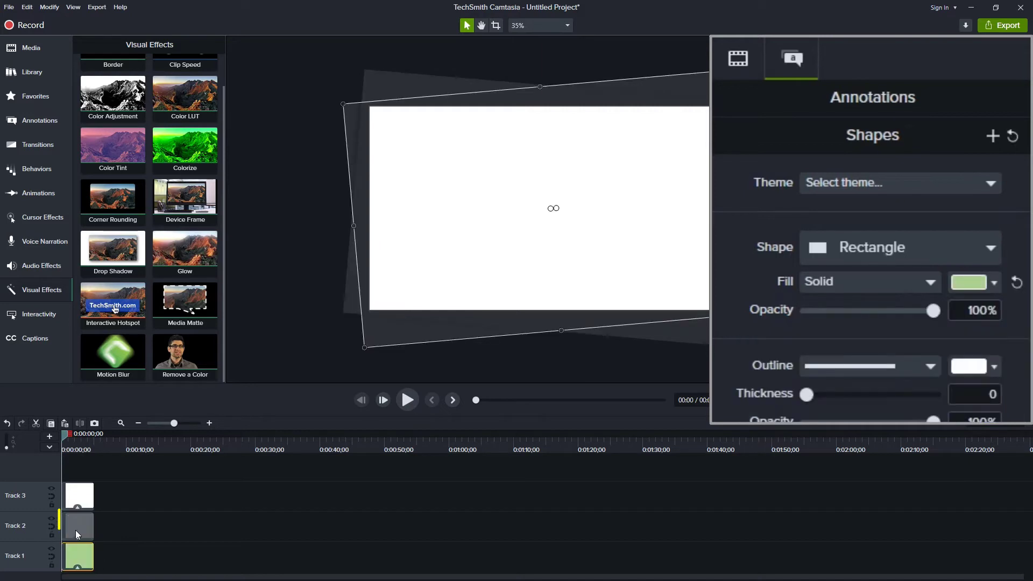
Step: Fill the Track 2 rectangle dark green, then select the Track 3 rectangle clip
left_click(994, 282)
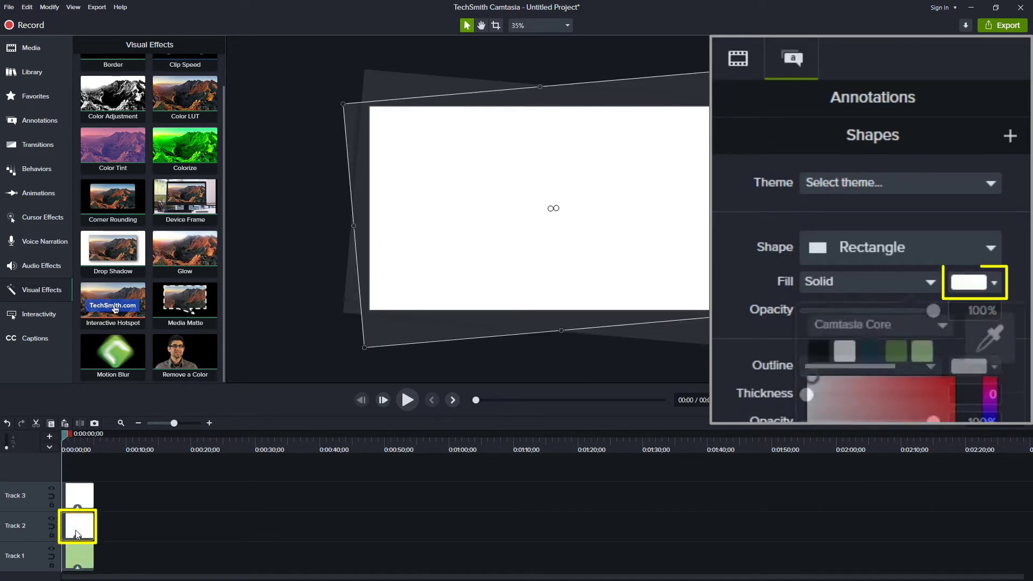
left_click(910, 350)
left_click(79, 494)
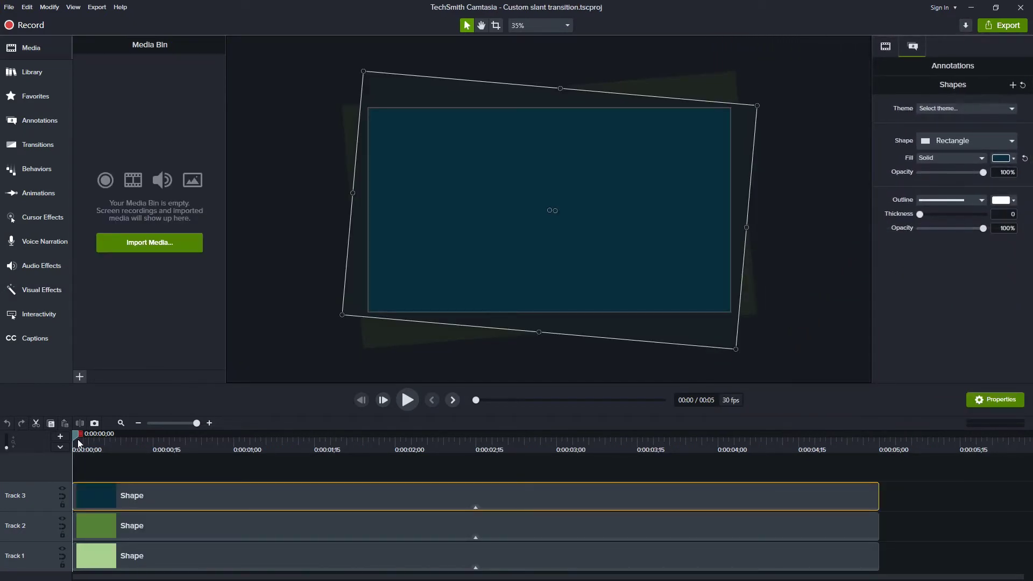
Step: Add custom animations to all three rectangle clips ending at 0:00:00;15
left_click_drag(79, 437, 255, 556)
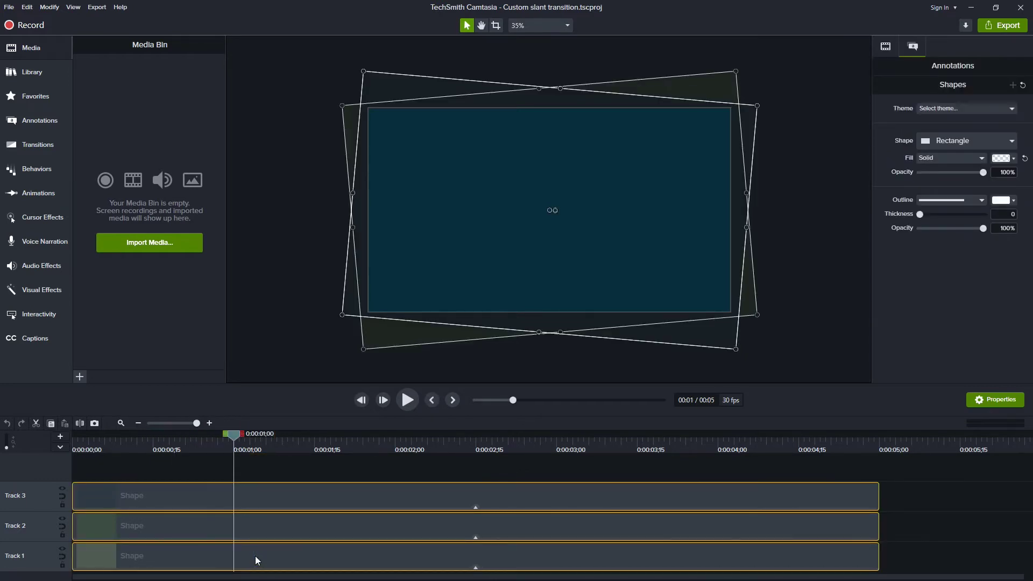
key("shift+a")
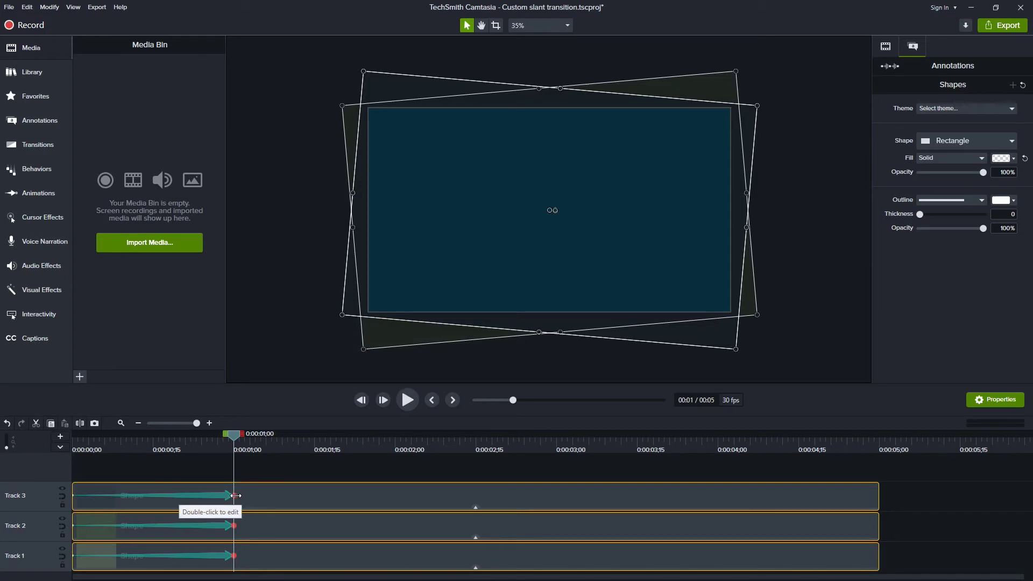
left_click_drag(235, 495, 153, 496)
left_click(223, 567)
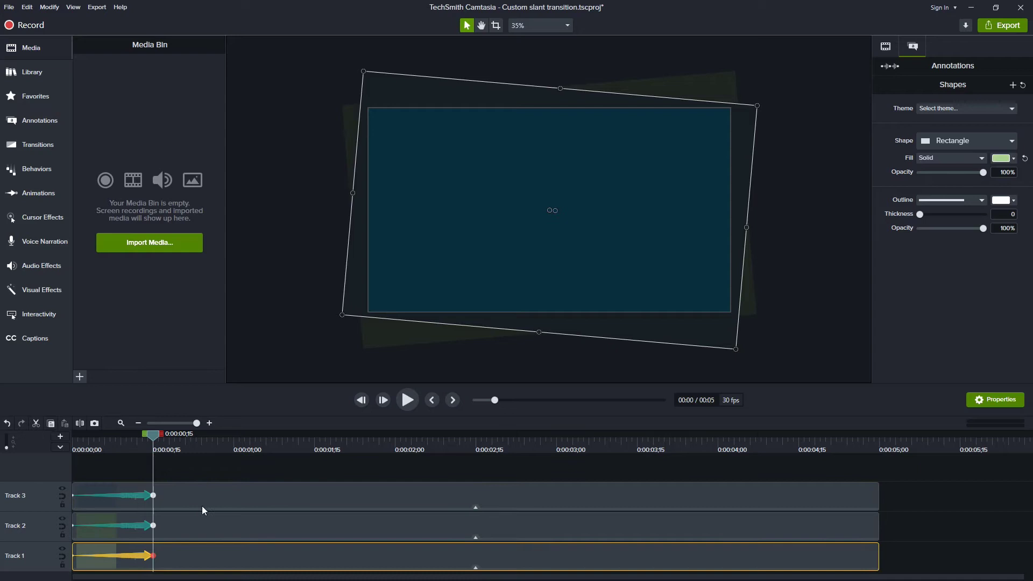
left_click_drag(153, 439, 80, 440)
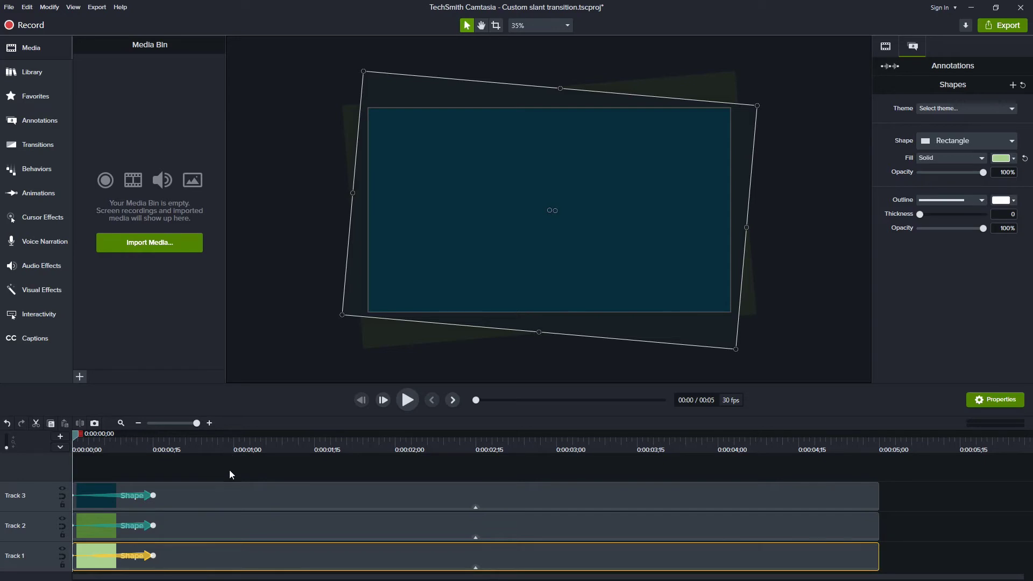
Step: Move the three rectangles off-canvas to the right with Position Y 0
left_click_drag(230, 474, 233, 554)
left_click_drag(417, 222, 809, 219)
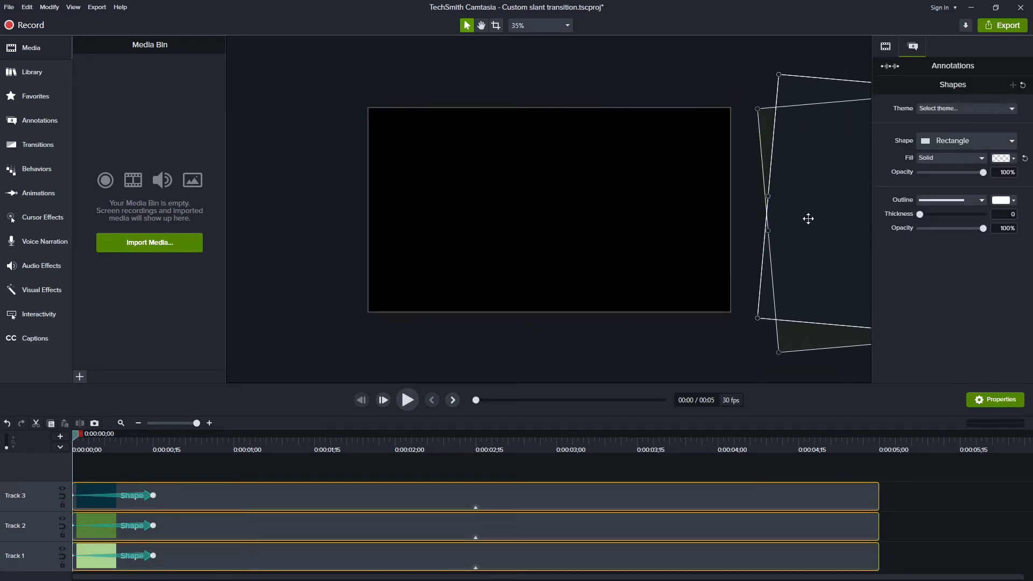
left_click(886, 49)
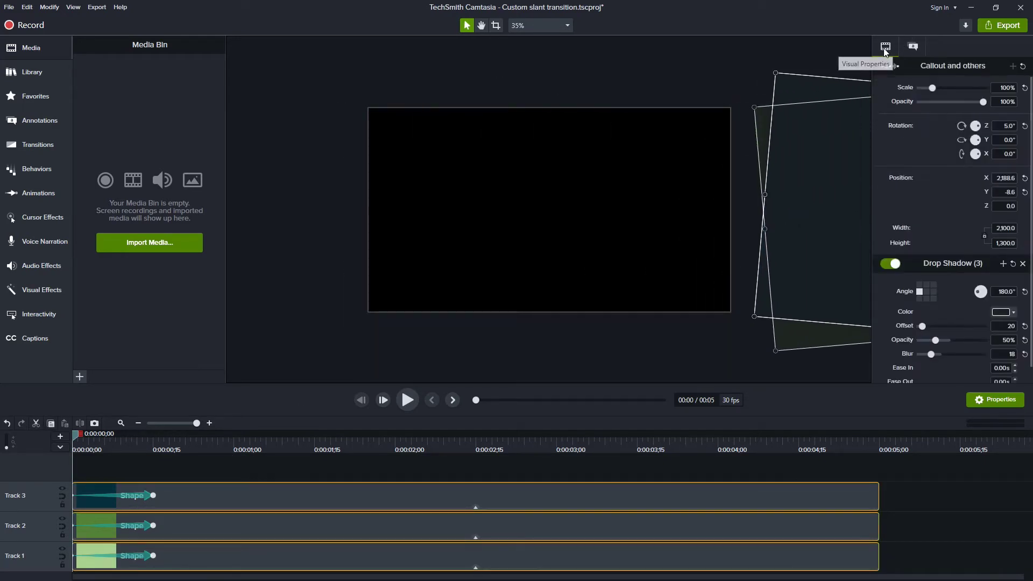
left_click(1025, 193)
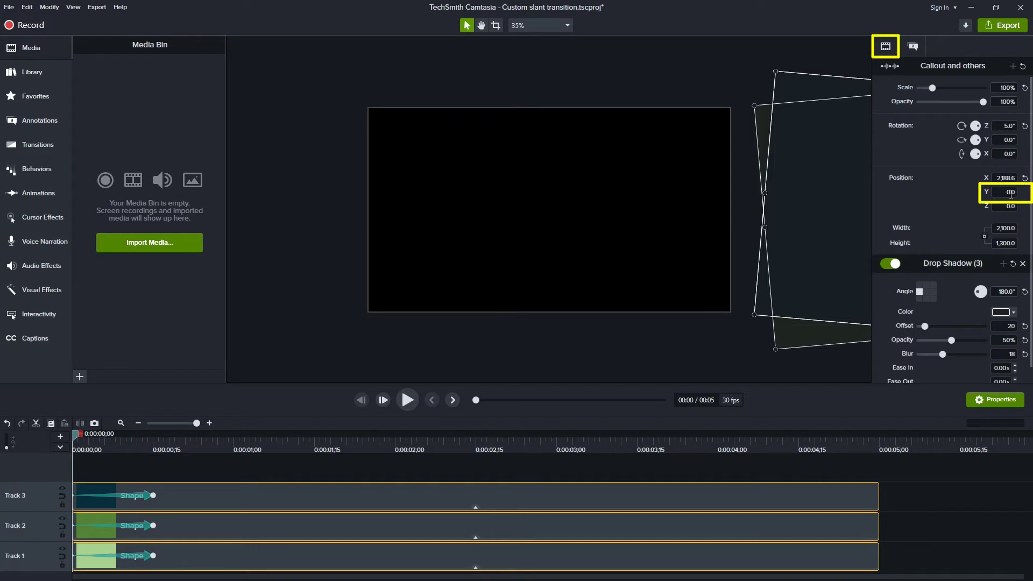
mouse_move(77, 434)
left_mouse_down()
mouse_move(118, 439)
mouse_move(68, 436)
left_mouse_up()
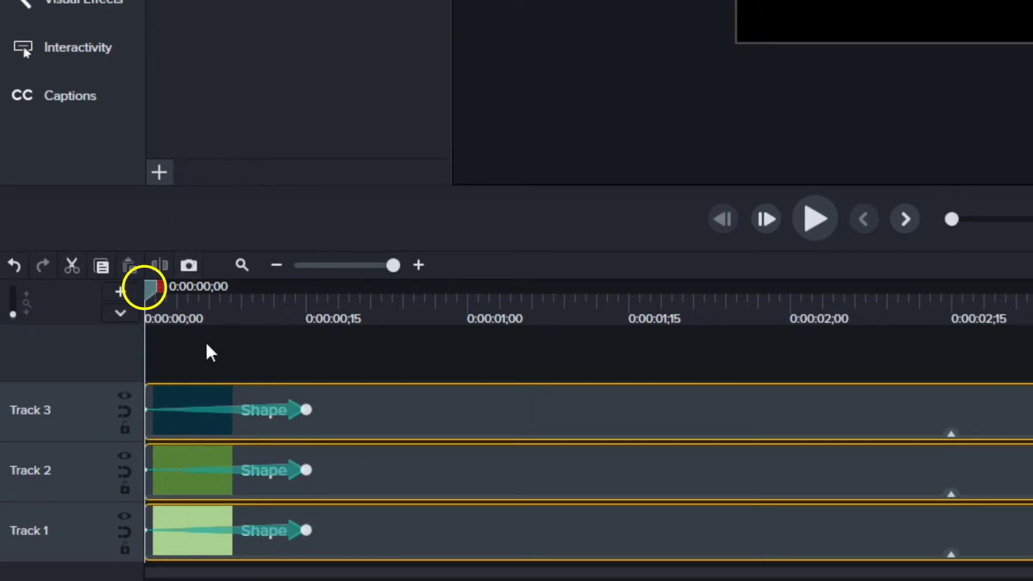
Step: Delay the Track 2 animation to start at 0:00:00;04 and Track 3 at 0:00:00;08
key("period")
key("period")
key("period")
key("period")
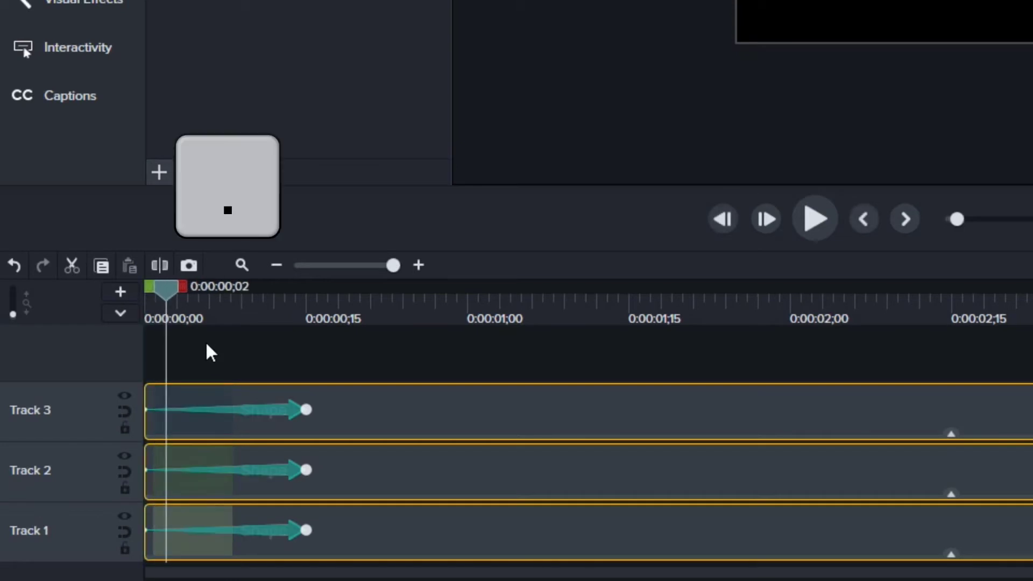
left_click_drag(283, 479, 347, 478)
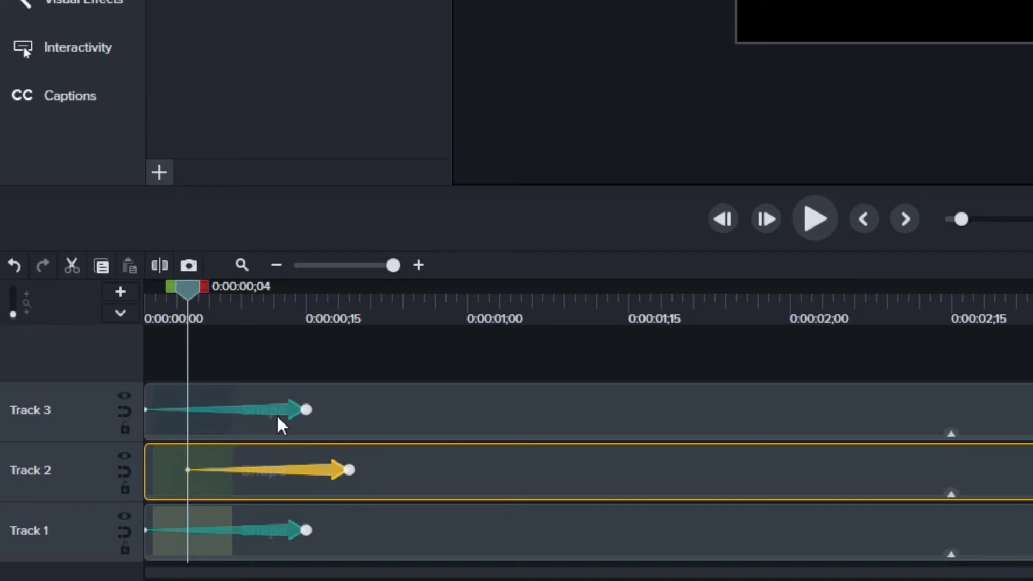
key("period")
key("period")
key("period")
key("period")
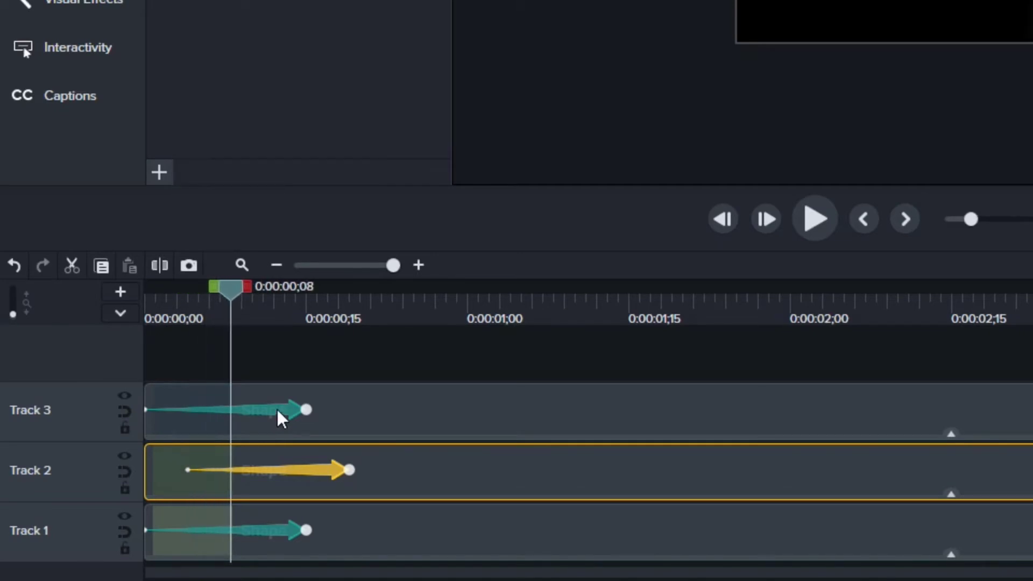
left_click_drag(279, 419, 391, 430)
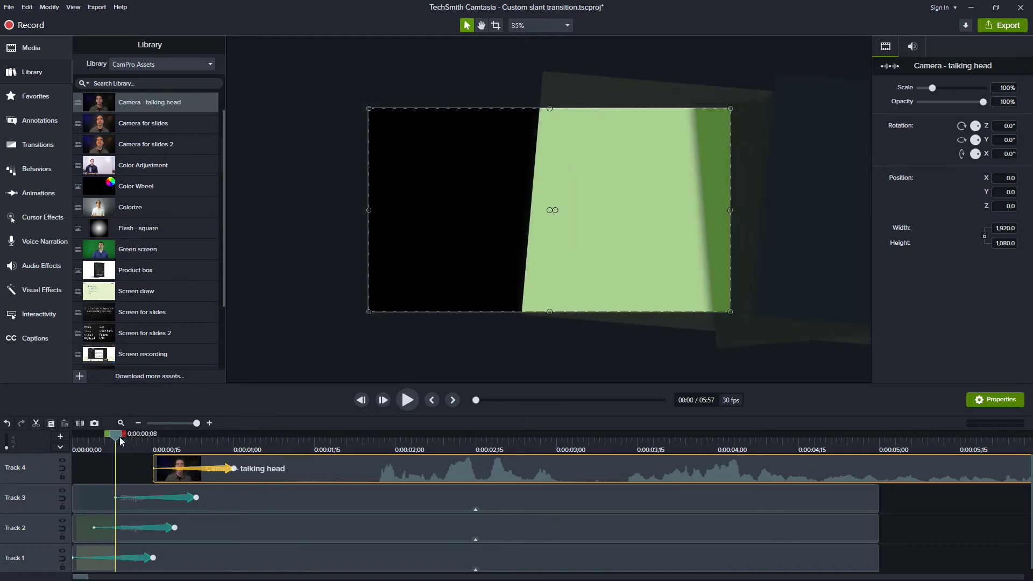
Step: Start the talking-head clip at 0:00:00;12, move it off-canvas right, and preview the transition
key("period")
key("period")
key("period")
key("period")
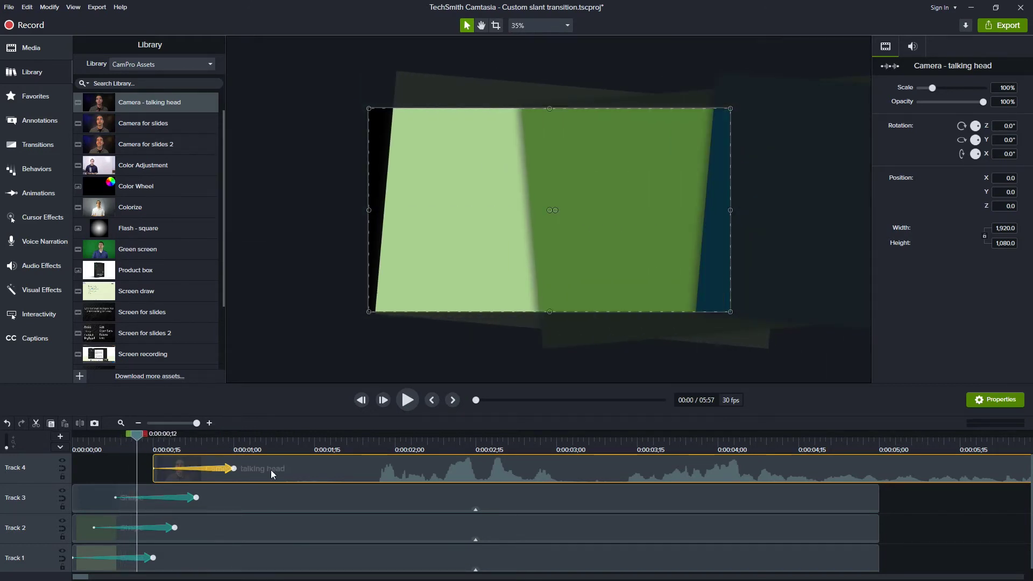
left_click_drag(270, 470, 231, 467)
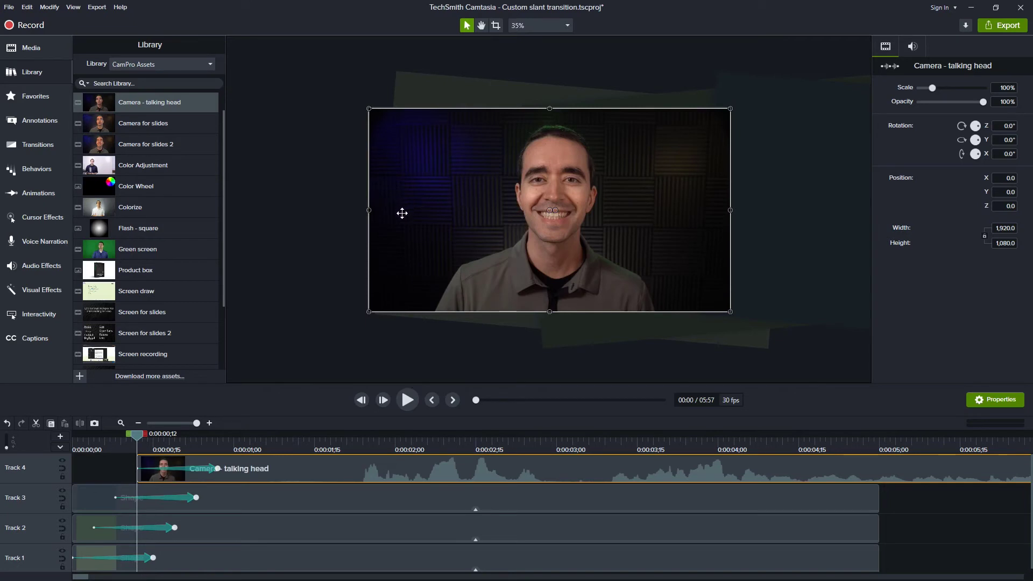
left_click_drag(402, 213, 763, 211)
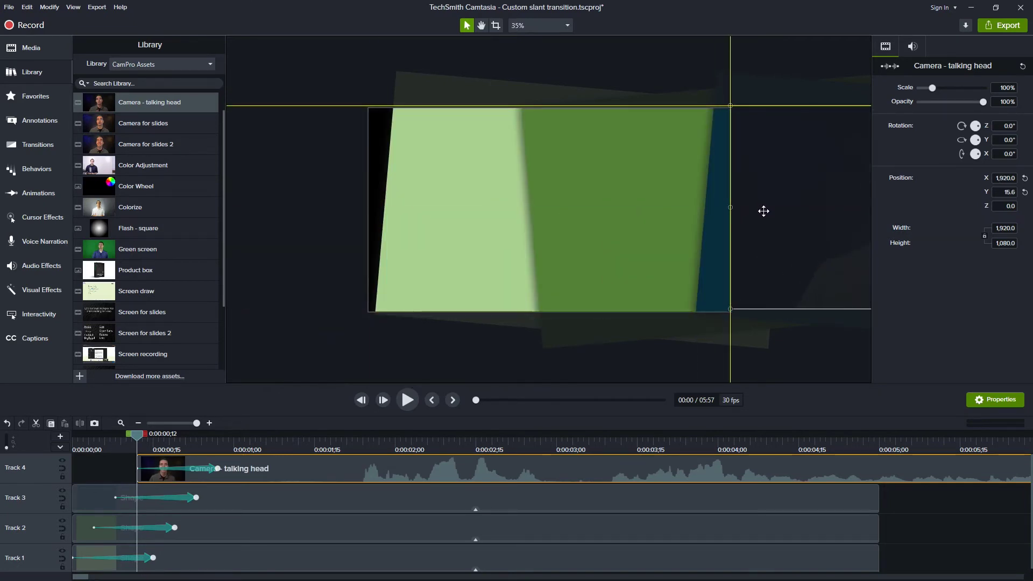
key("space")
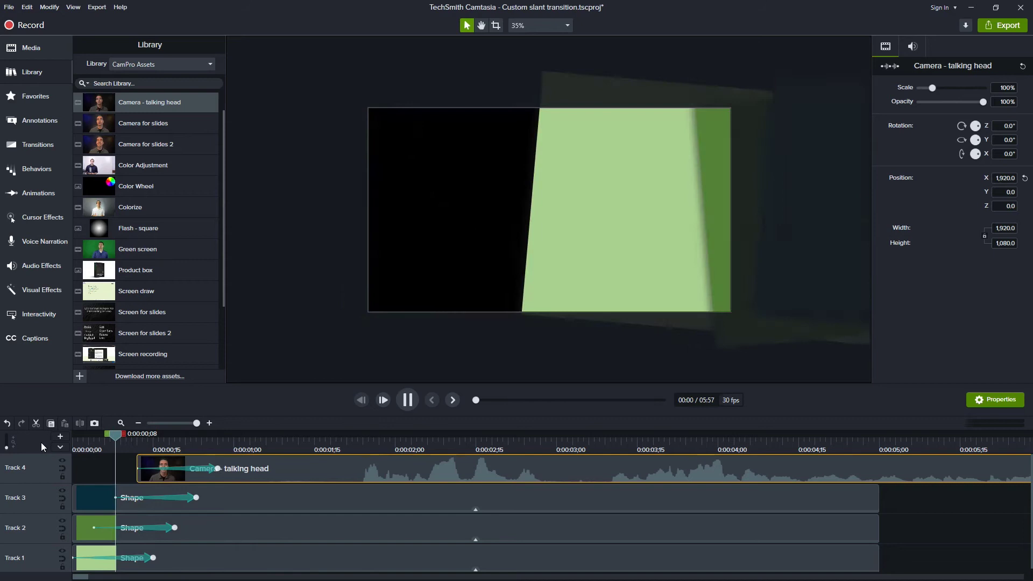
key("space")
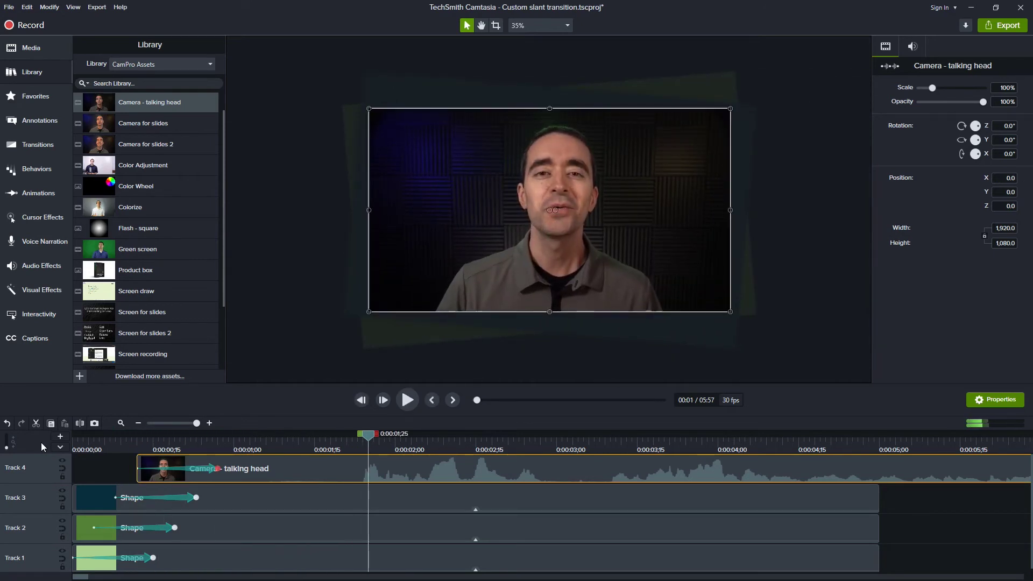
Step: Trim the Track 1–3 rectangle clips to end at the playhead at 0:00:00;27
left_click_drag(245, 443, 223, 445)
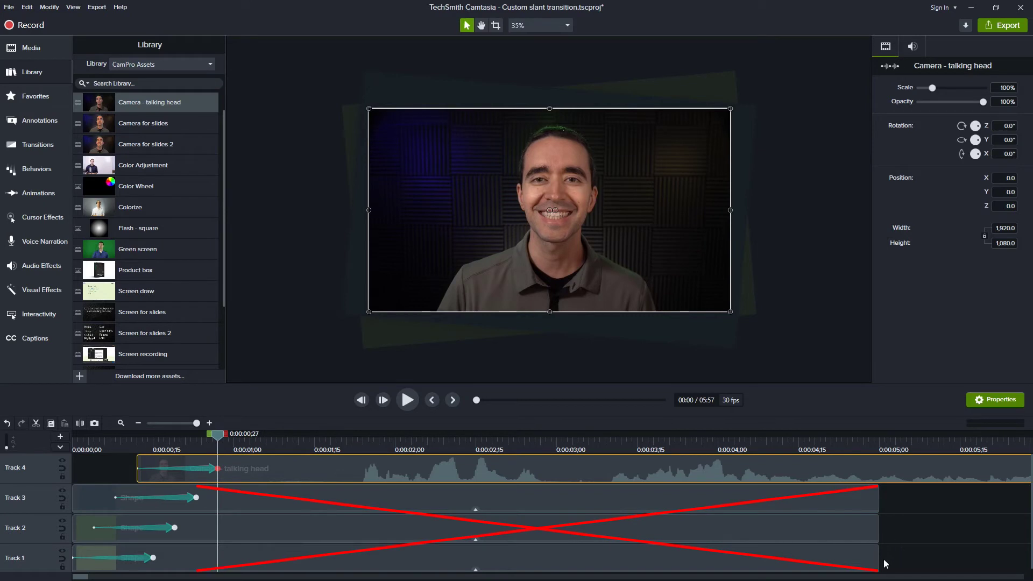
left_click_drag(912, 557, 179, 450)
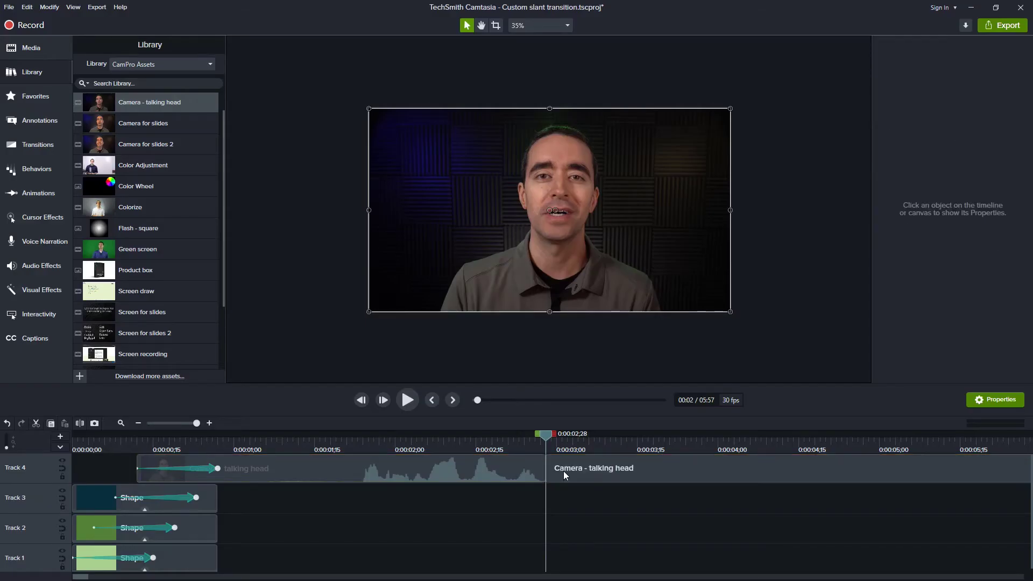
Step: Delete the talking-head clip after the playhead, then copy the four transition clips and paste them at 0:00:04;08
left_click(563, 470)
key("Delete")
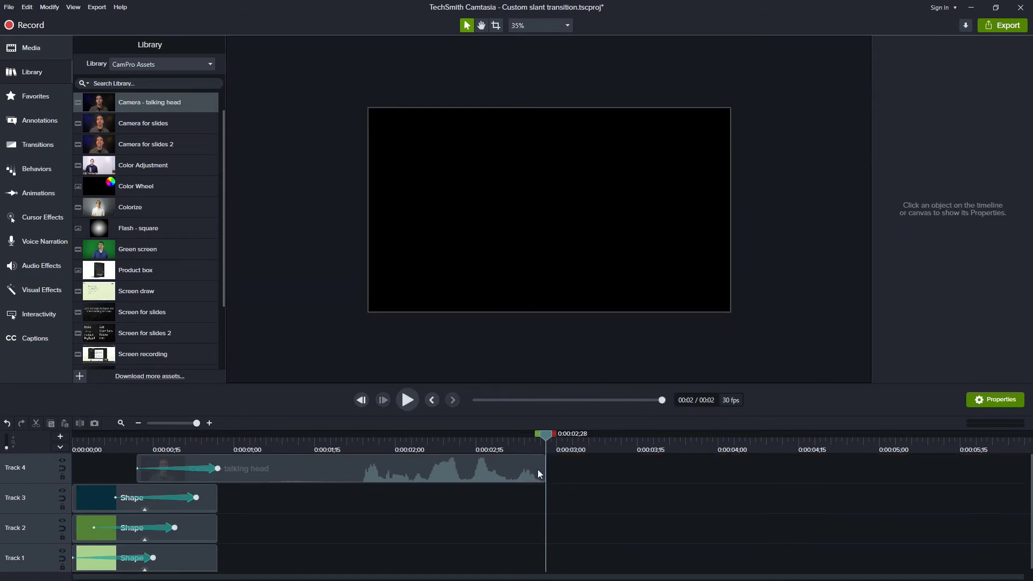
left_click_drag(574, 470, 125, 564)
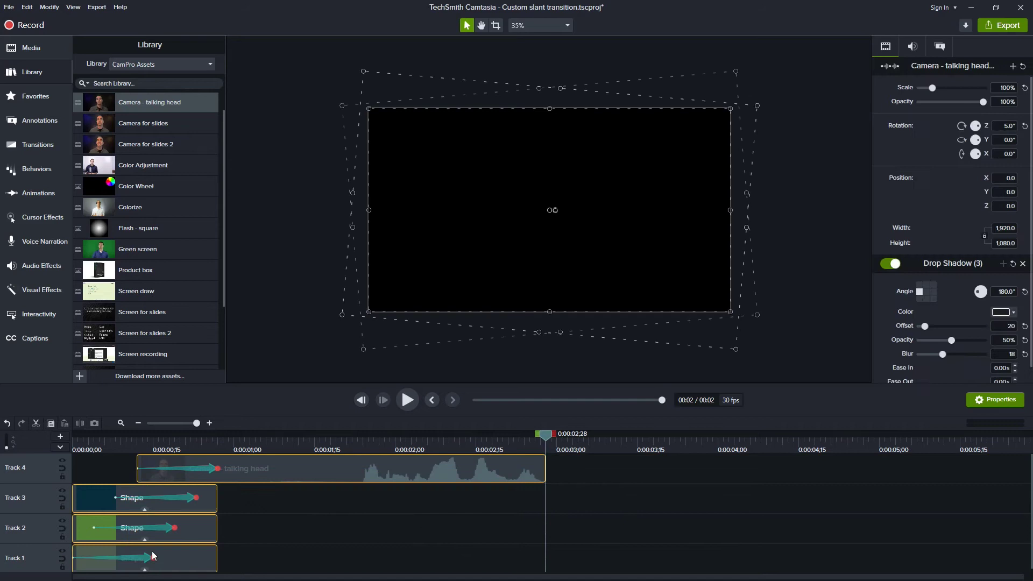
key("ctrl+c")
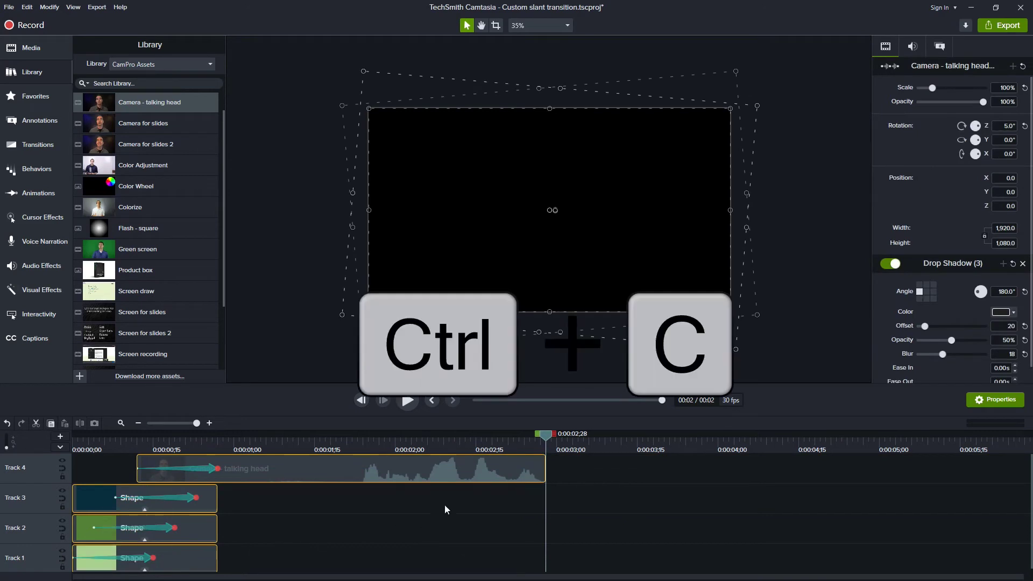
left_click(762, 443)
key("ctrl+v")
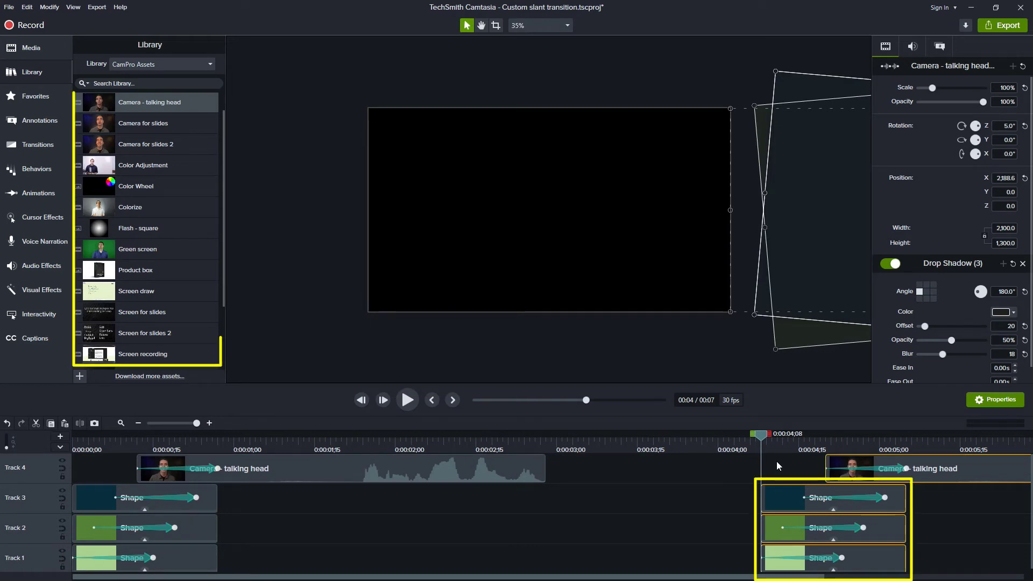
Step: Replace the Track 1, 2 and 3 shapes with Green screen, Color Adjustment and Colorize, each from Start
left_click(154, 252)
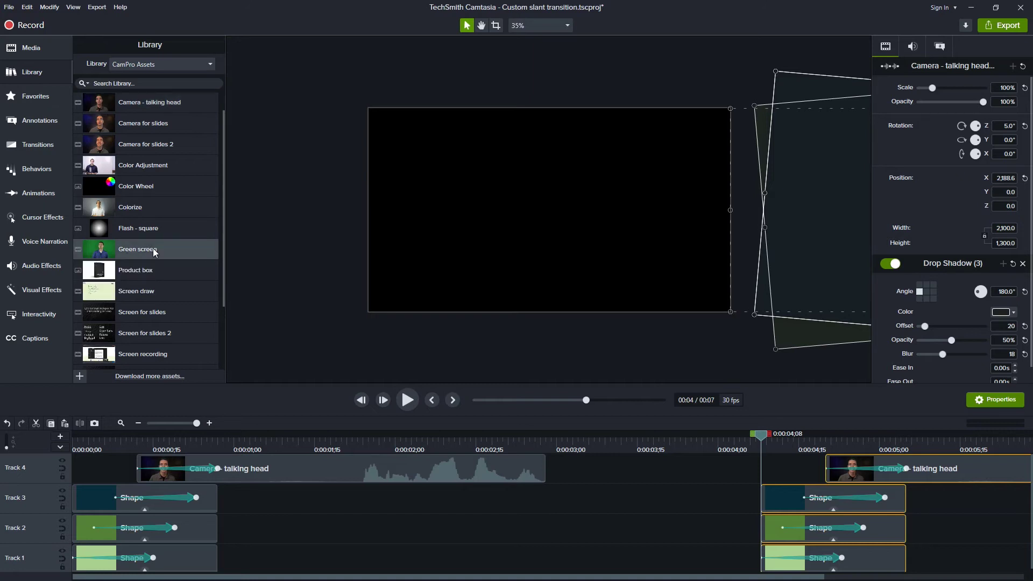
left_click_drag(154, 252, 677, 533)
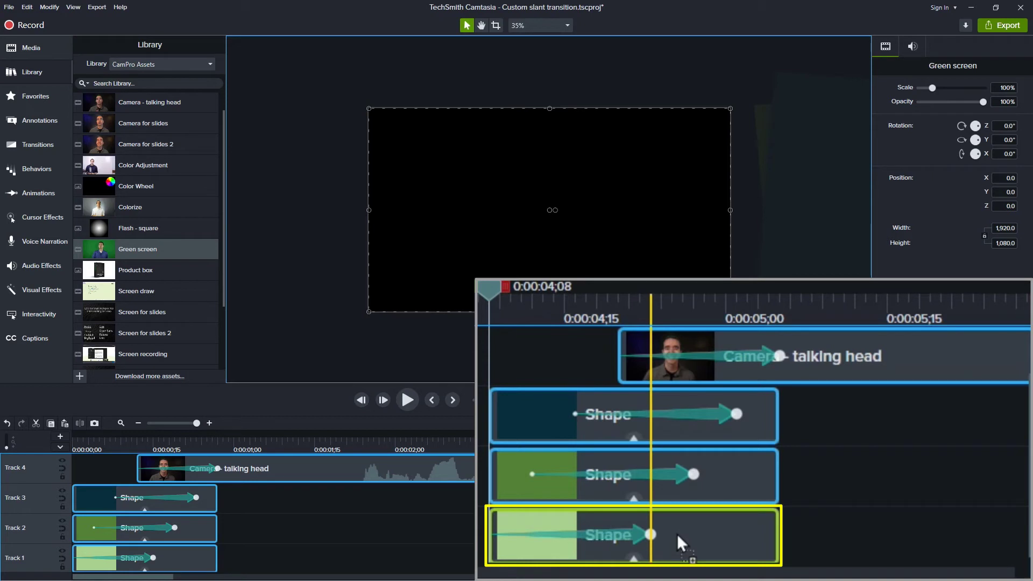
left_click_drag(677, 533, 676, 534)
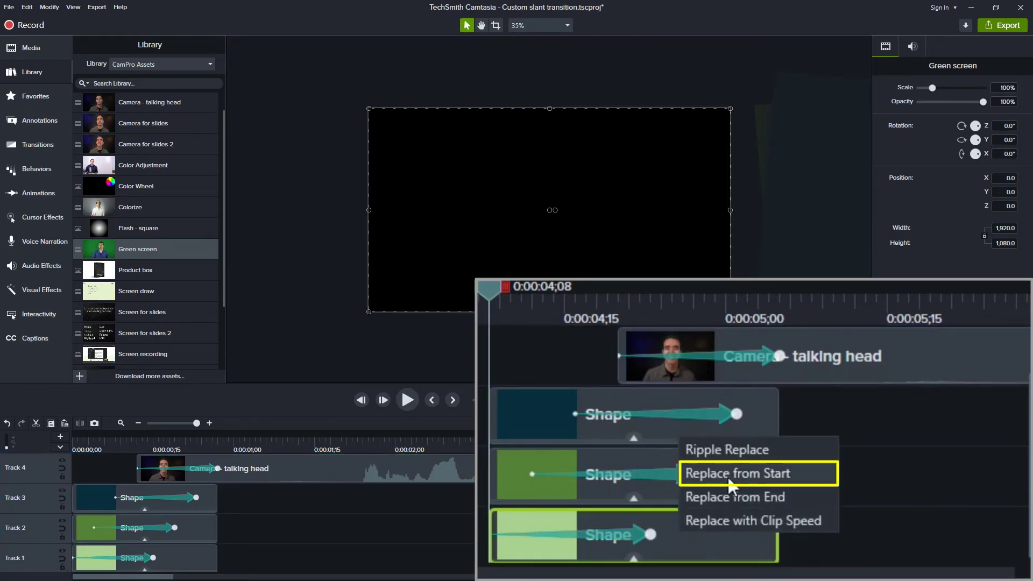
left_click(728, 476)
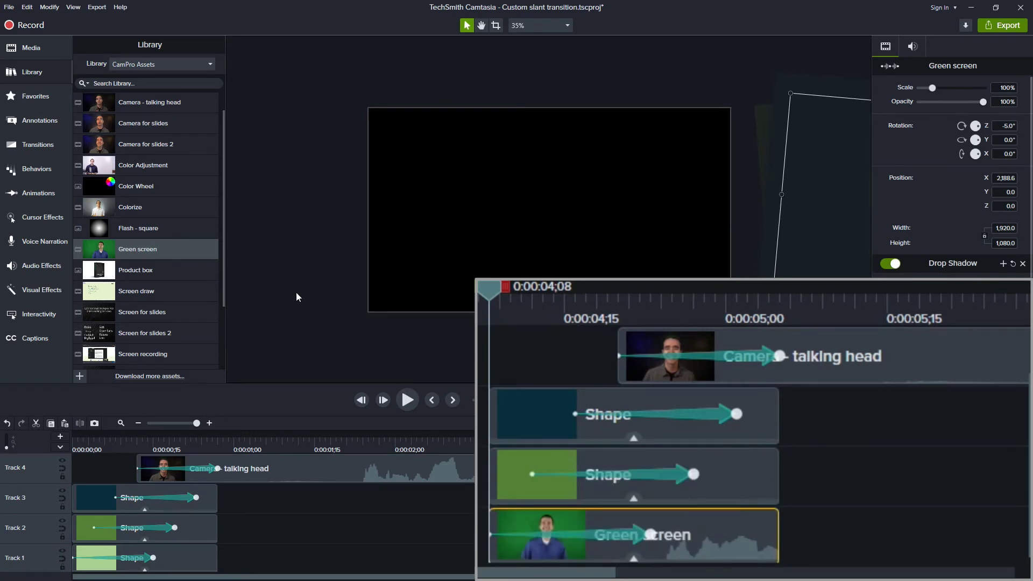
left_click(147, 168)
left_click_drag(149, 167, 666, 522)
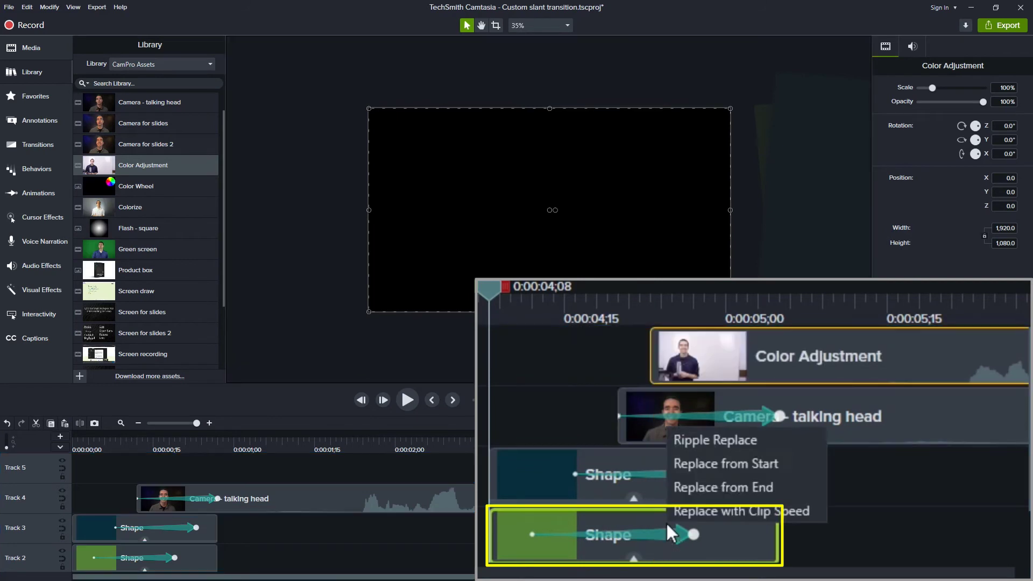
left_click(727, 469)
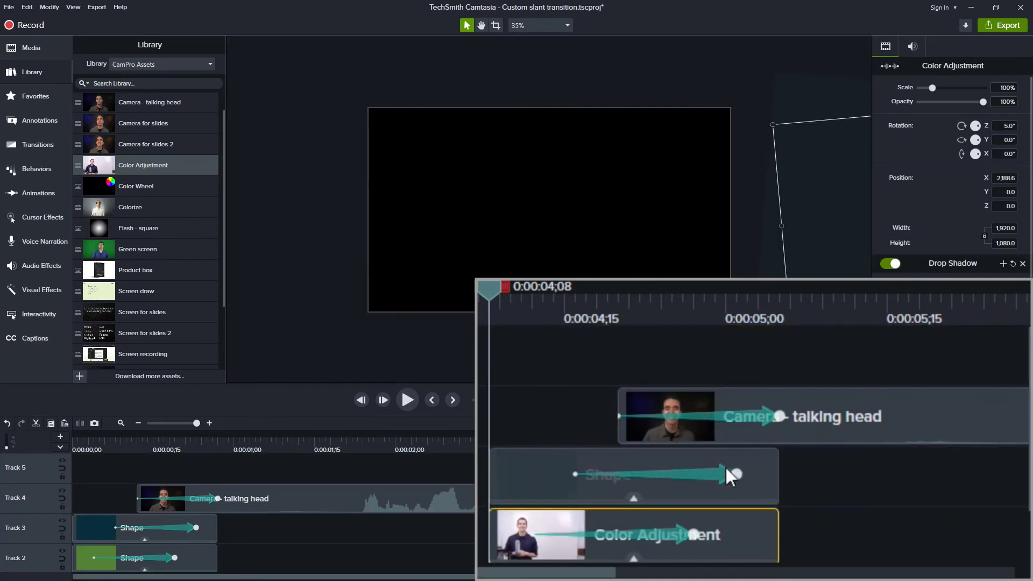
left_click(130, 211)
left_click_drag(131, 211, 634, 457)
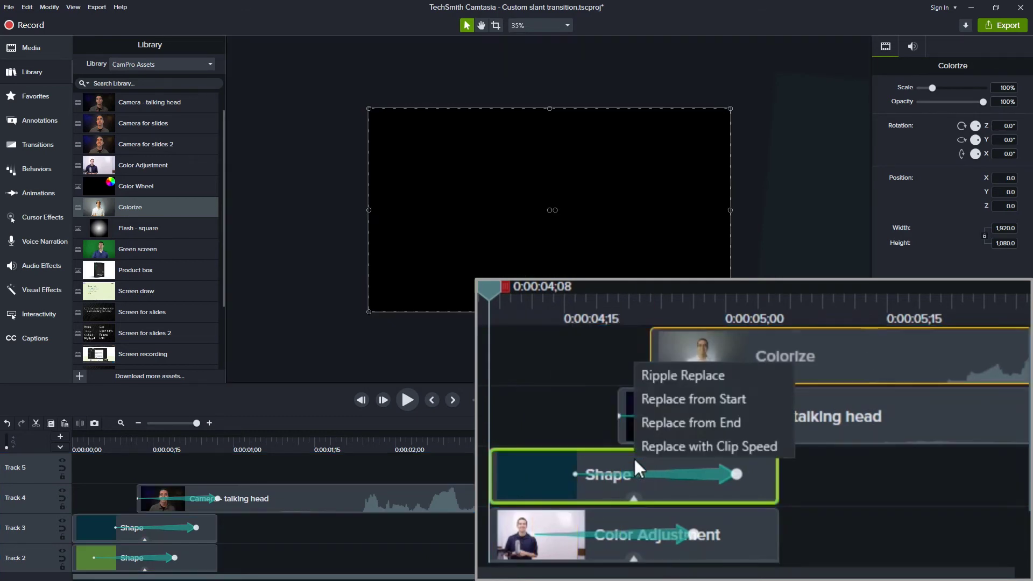
left_click(683, 403)
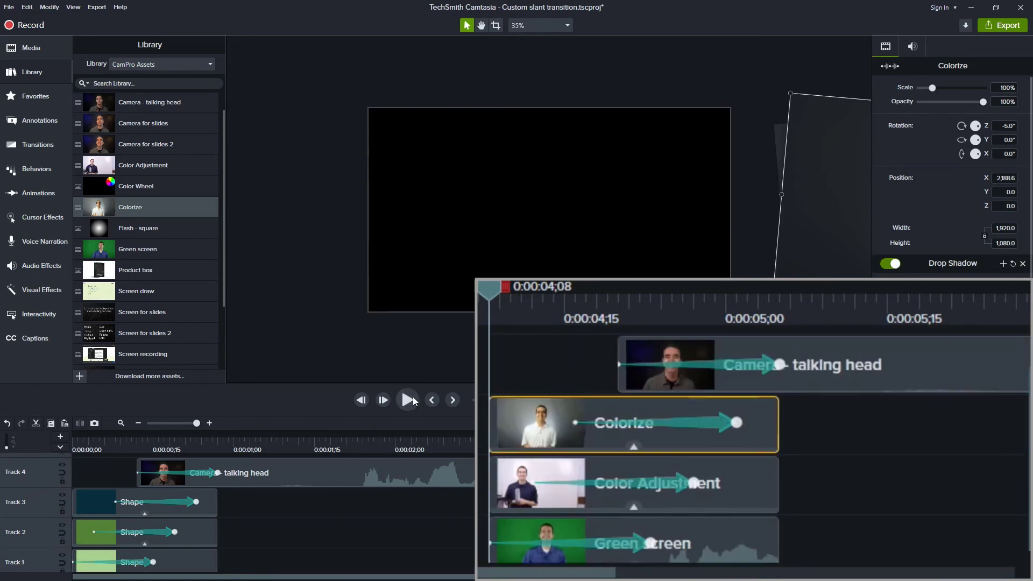
Step: Lengthen the Color Adjustment and Colorize slide-ins so they arrive progressively after Green screen
left_click(407, 399)
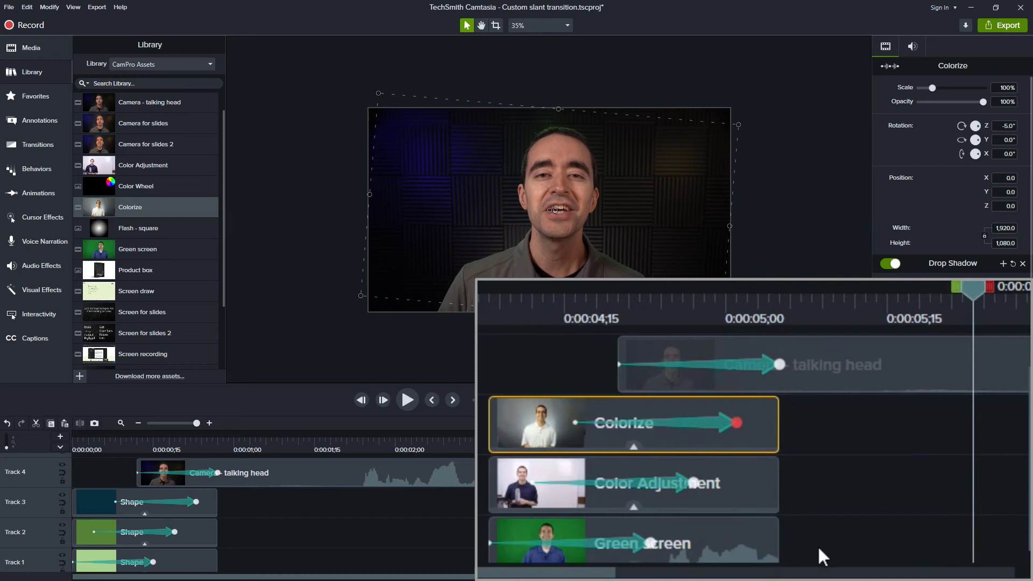
left_click_drag(817, 545, 964, 441)
left_click_drag(491, 306, 534, 311)
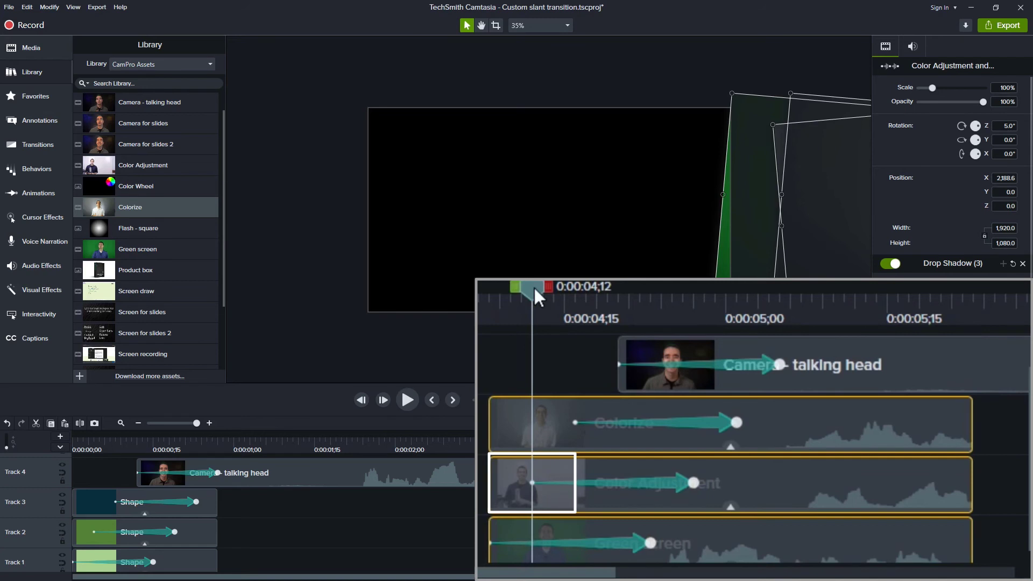
left_click_drag(534, 287, 575, 288)
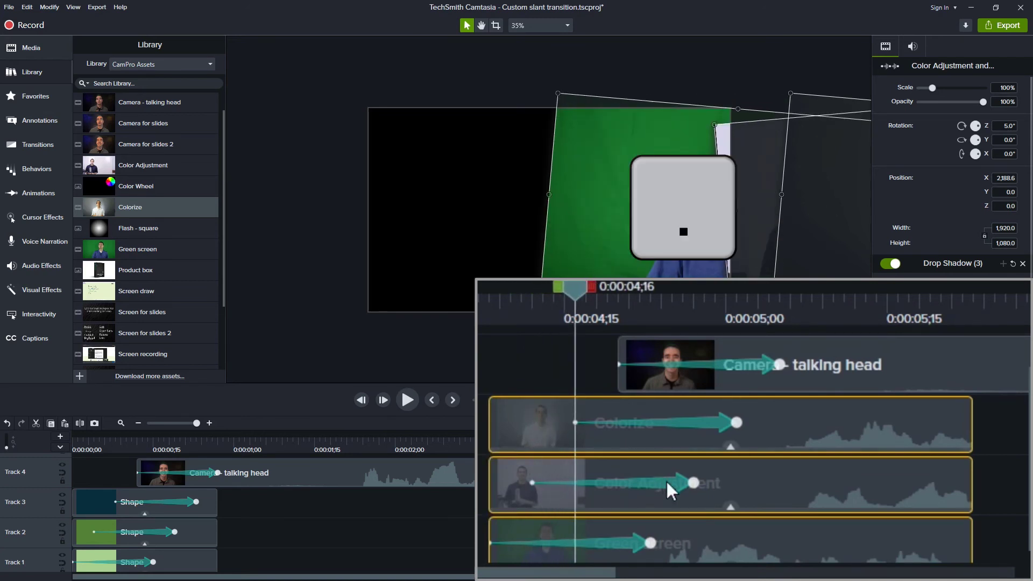
left_click_drag(666, 480, 715, 482)
key("space")
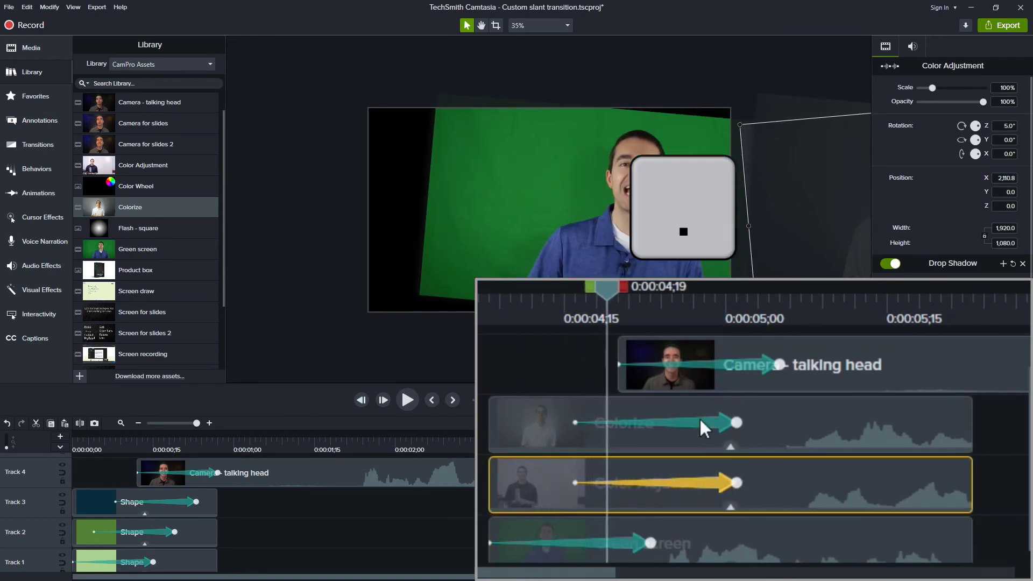
left_click_drag(699, 418, 780, 425)
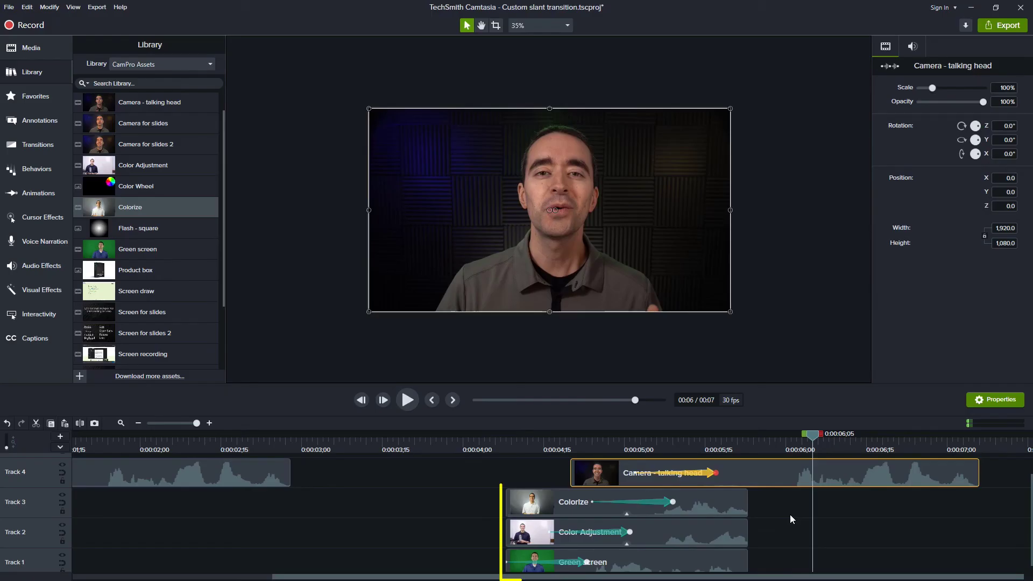
Step: Set the three video clips' audio gain to 0% and play the transition from its start
left_click_drag(774, 504, 703, 559)
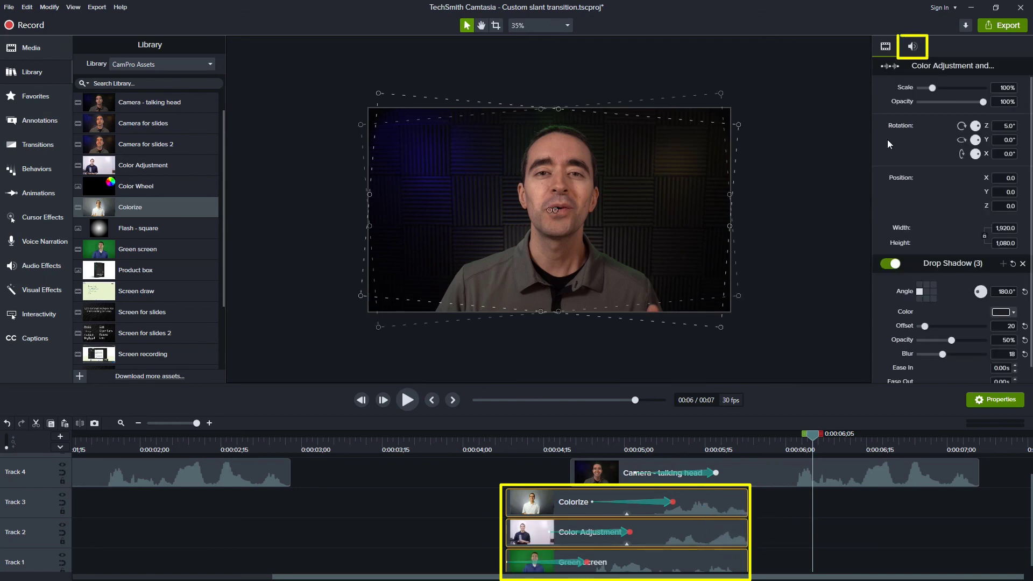
left_click(913, 48)
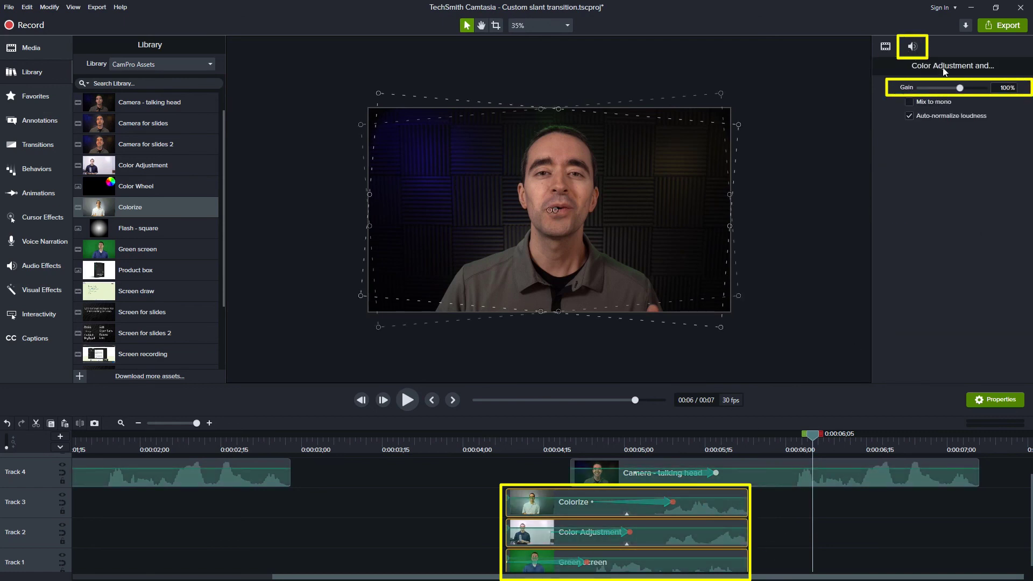
left_click_drag(960, 89, 915, 90)
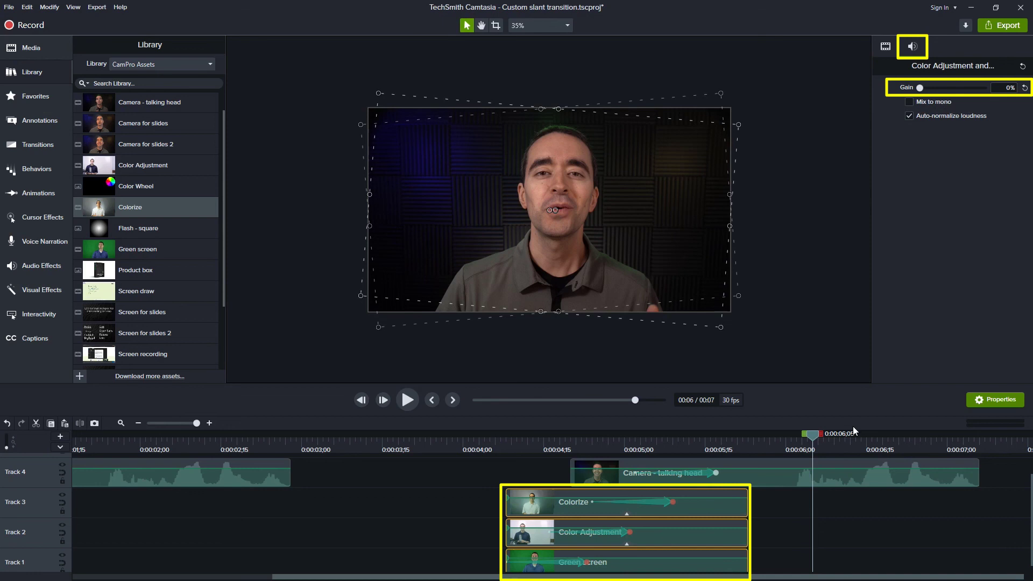
left_click(527, 440)
left_click(408, 400)
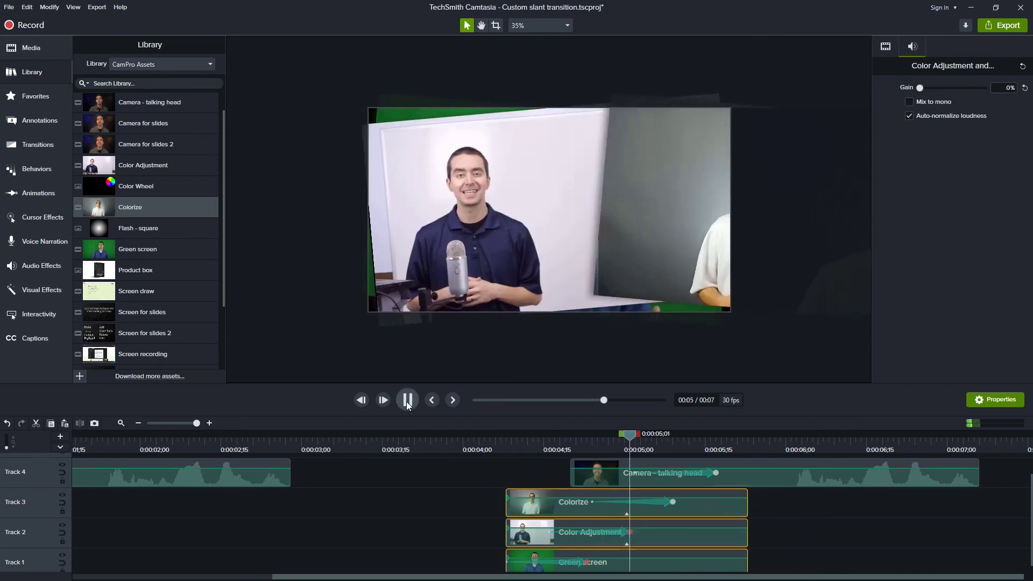